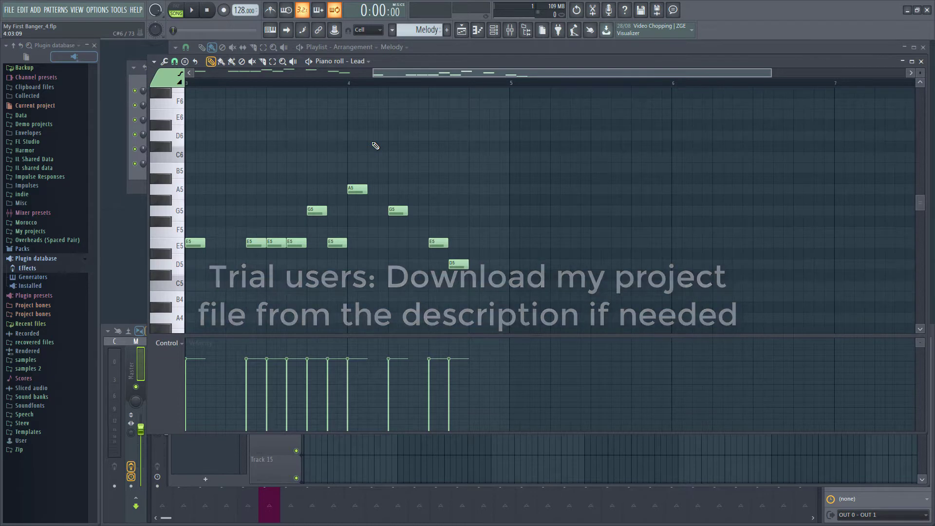
# Step: Select every Playlist clip and move them all so they start at bar 5
pyautogui.press('F5')
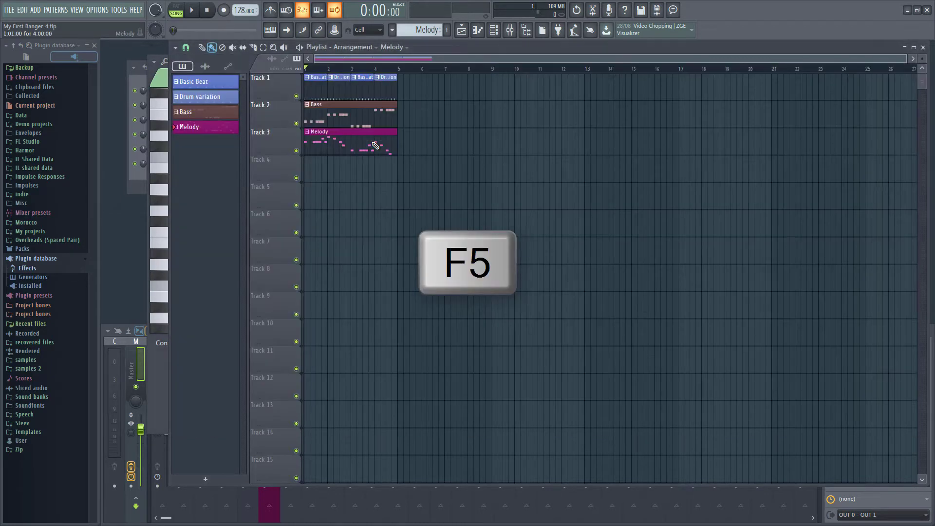
pyautogui.hotkey('ctrl', 'a')
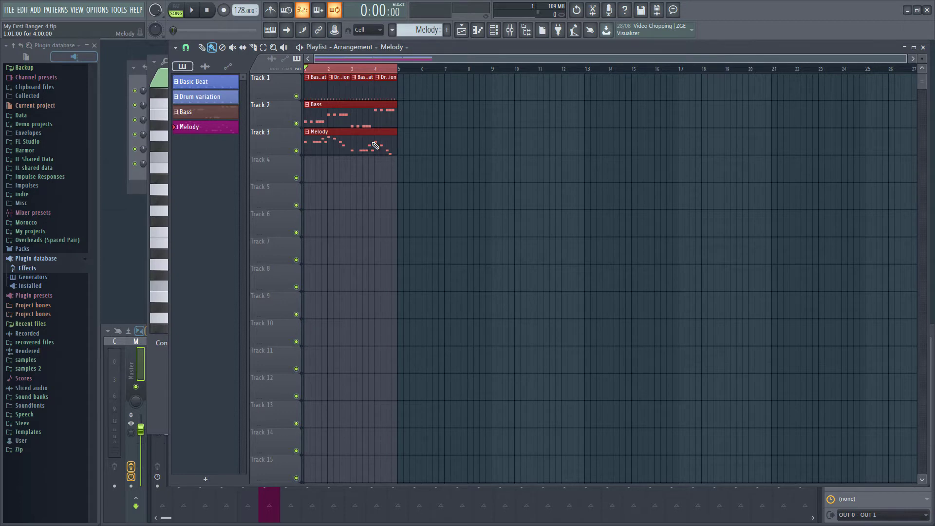
pyautogui.moveTo(376, 146); pyautogui.dragTo(462, 141)
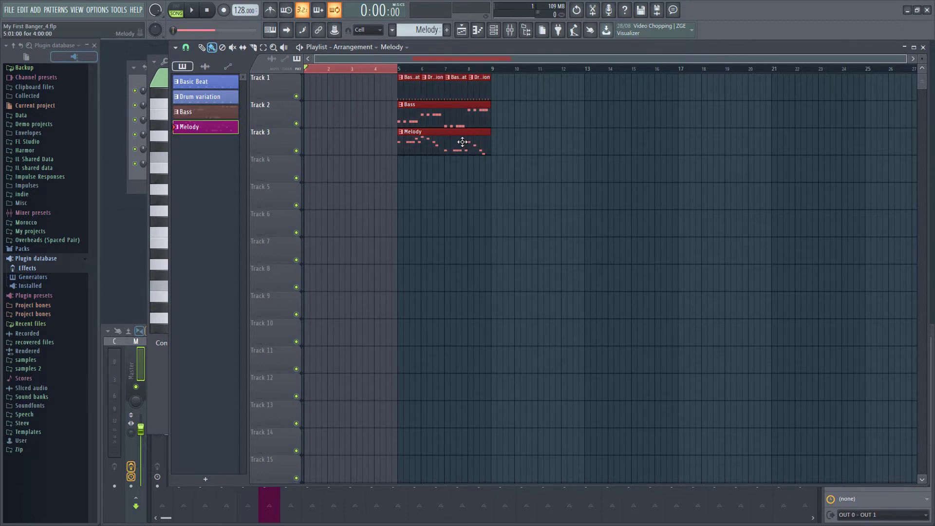
pyautogui.click(186, 48)
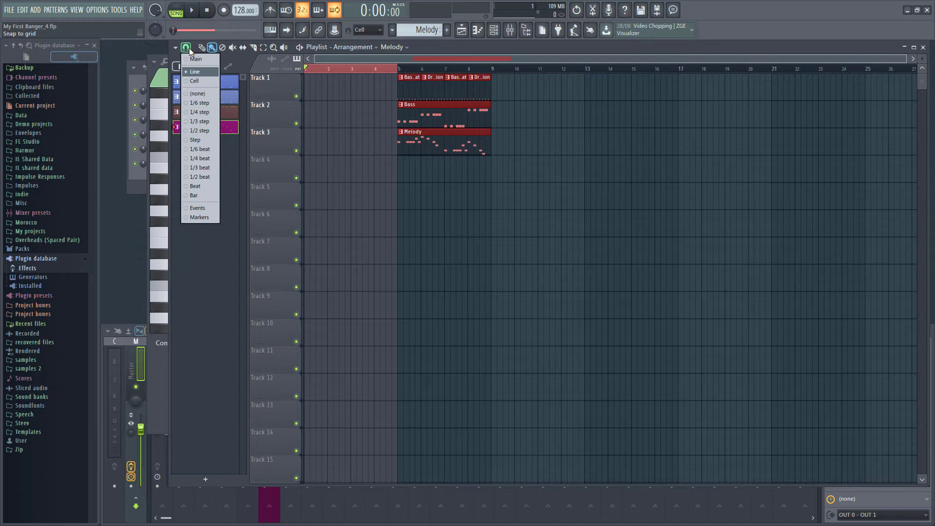
pyautogui.click(189, 50)
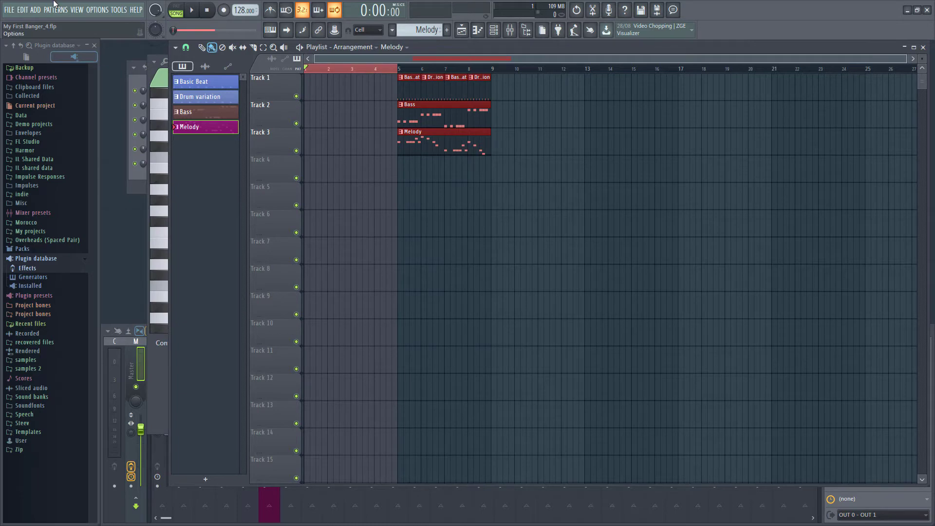
# Step: Open the Add menu's plugin list to find Sytrus
pyautogui.click(36, 10)
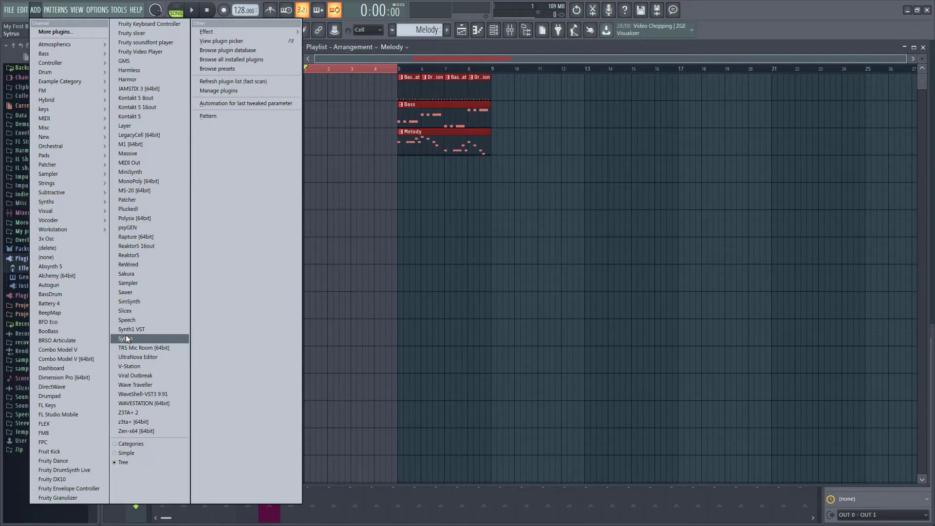
# Step: Add a Sytrus channel with the Ashen light pad preset, linked to its own mixer track
pyautogui.click(127, 337)
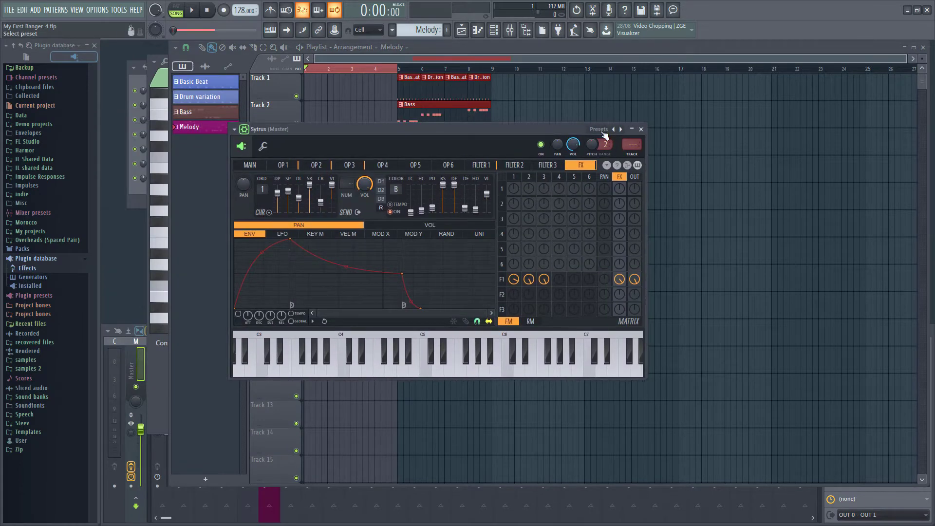
pyautogui.click(603, 130)
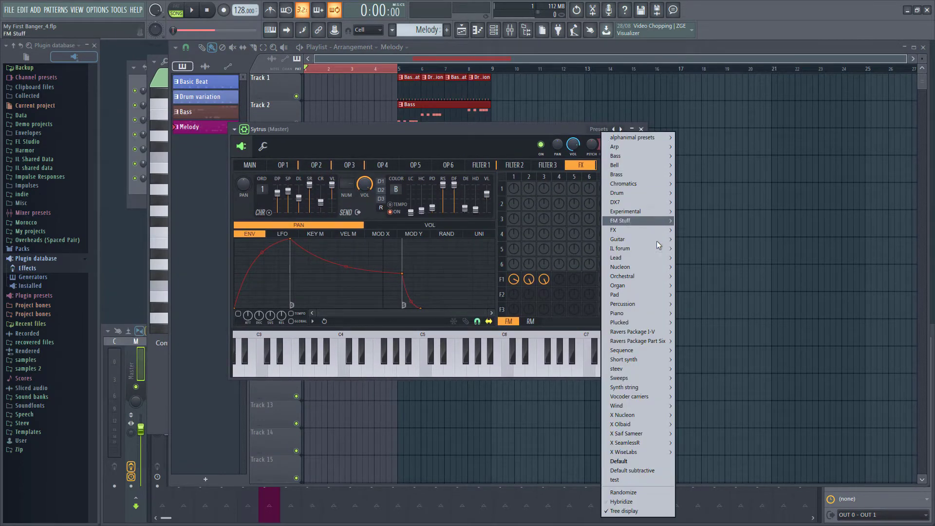
pyautogui.moveTo(657, 291)
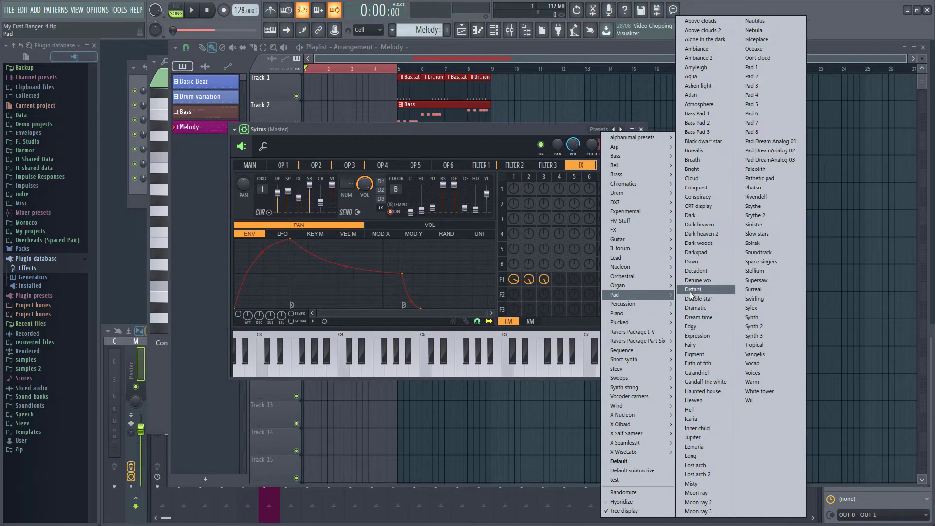
pyautogui.click(715, 88)
pyautogui.hotkey('ctrl', 'l')
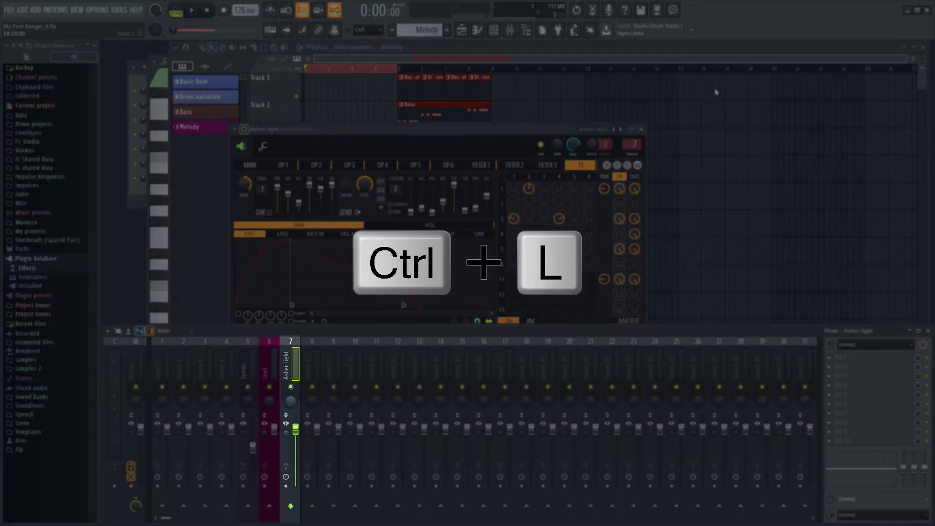
# Step: Create a new pattern named 'pad'
pyautogui.press('F4')
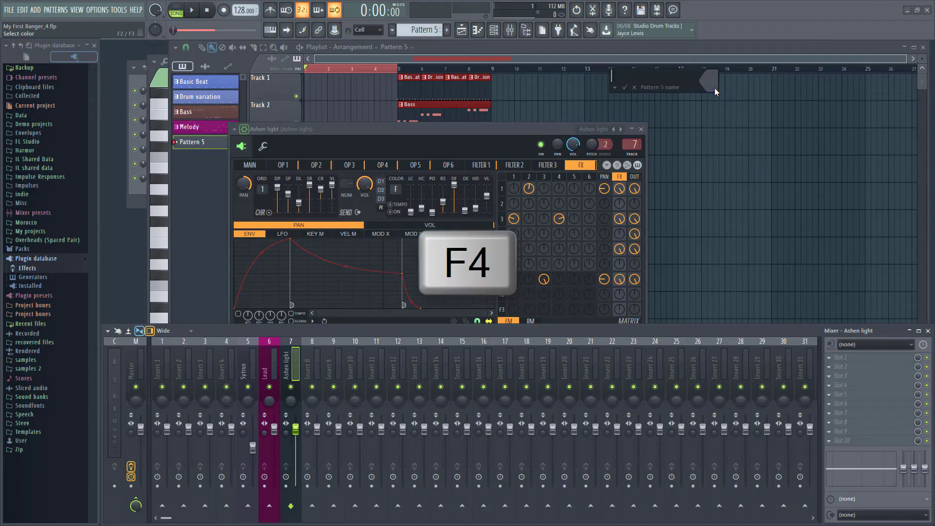
pyautogui.write('pad')
pyautogui.press('F2')
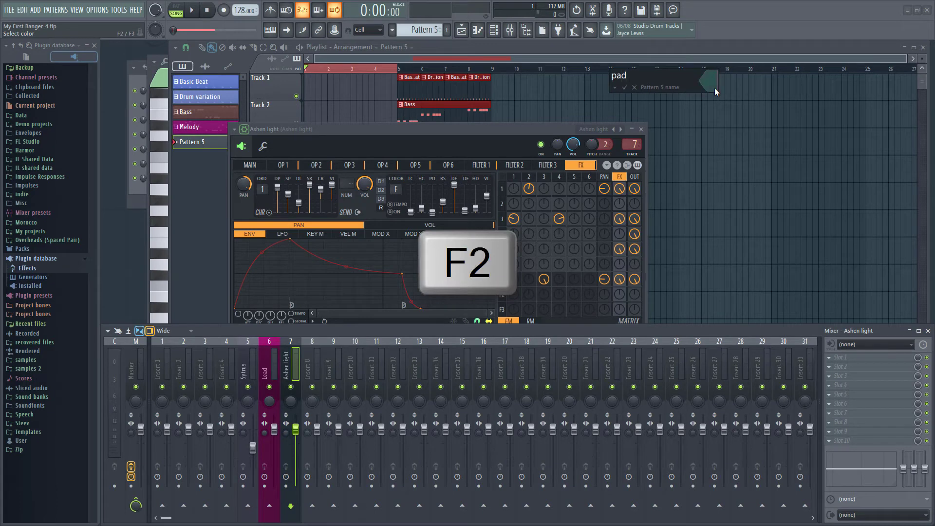
pyautogui.press('Return')
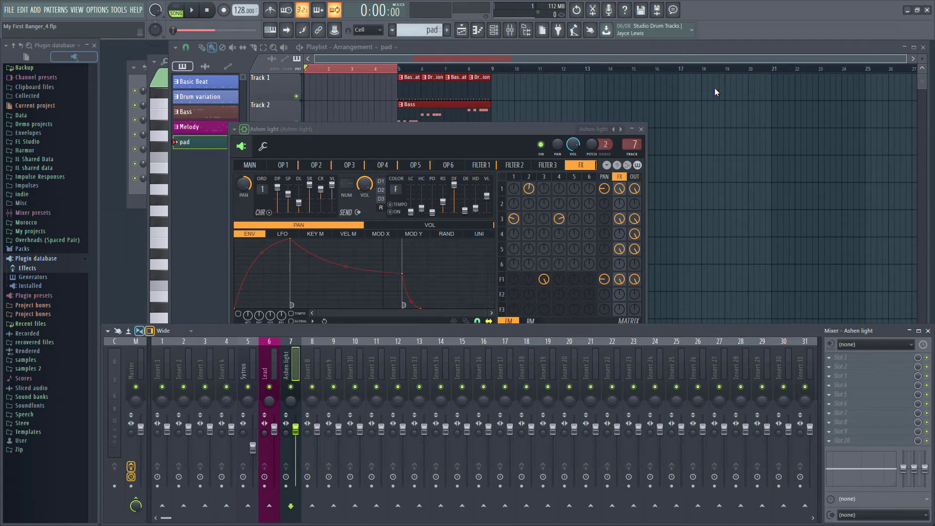
# Step: Paint the pad clip on Track 4 at bar 1, then draw a one-bar D5–F5–A5 chord
pyautogui.press('F5')
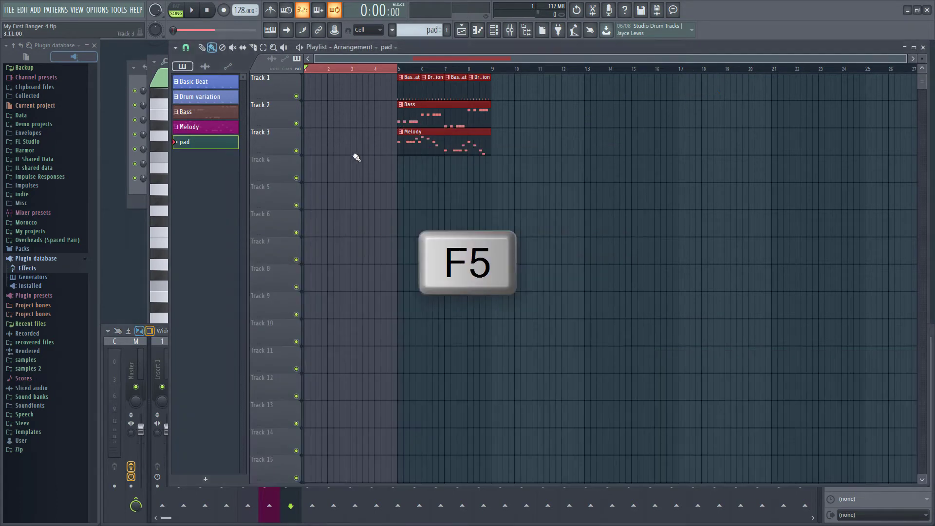
pyautogui.click(310, 176)
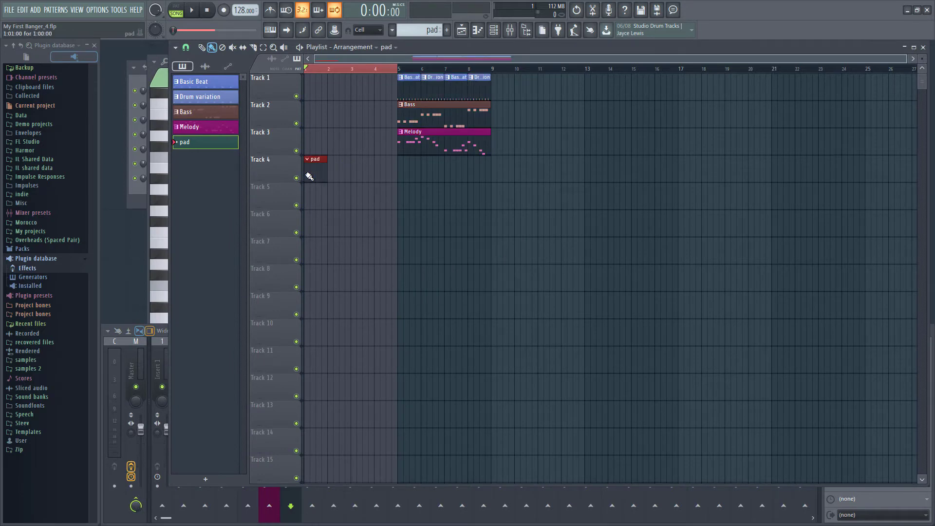
pyautogui.press('F7')
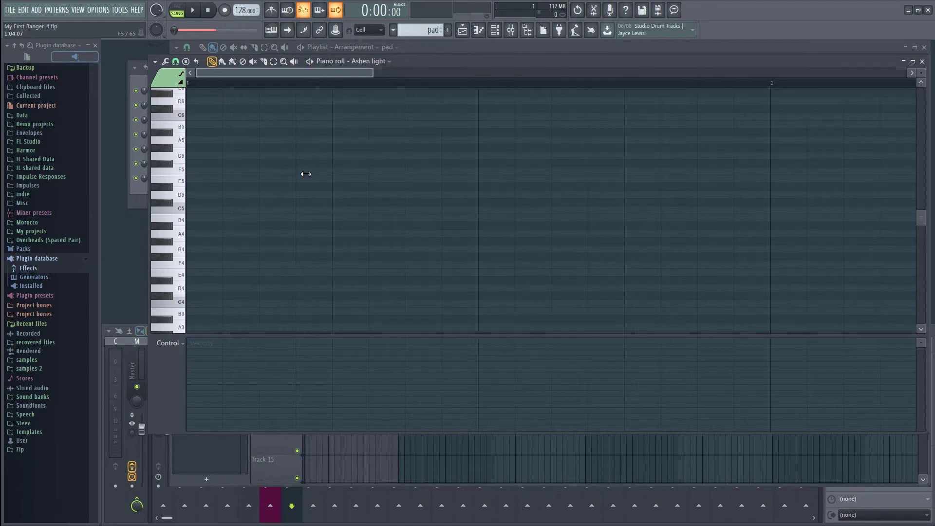
pyautogui.scroll(3, 163, 190)
pyautogui.scroll(2, 187, 229)
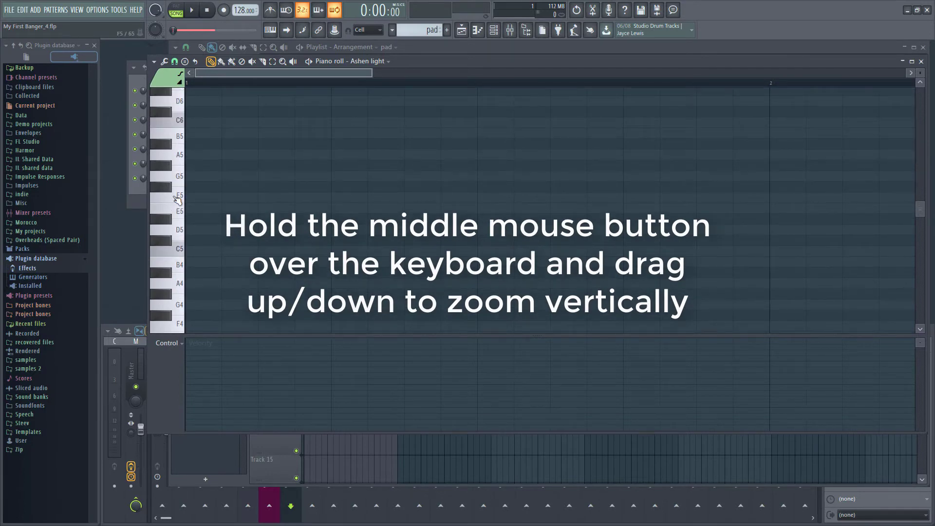
pyautogui.click(187, 230)
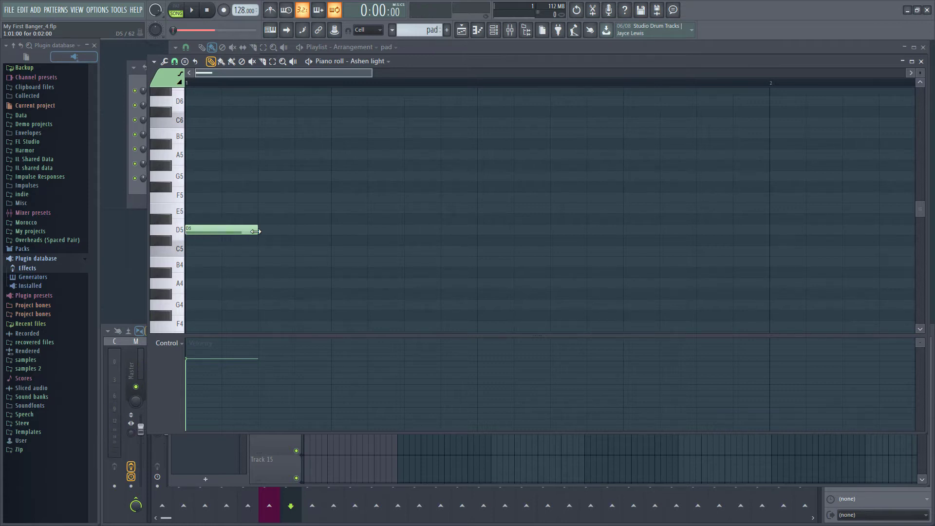
pyautogui.moveTo(256, 231); pyautogui.dragTo(756, 234)
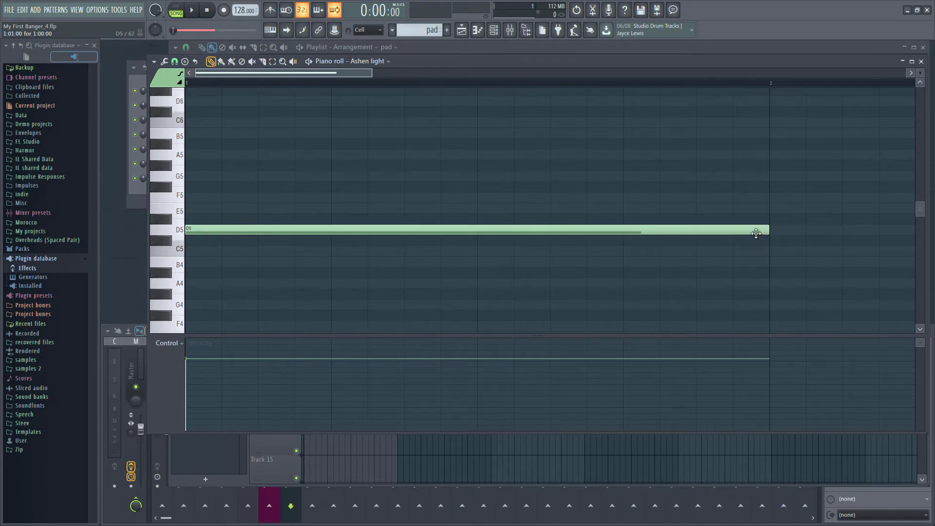
pyautogui.click(188, 198)
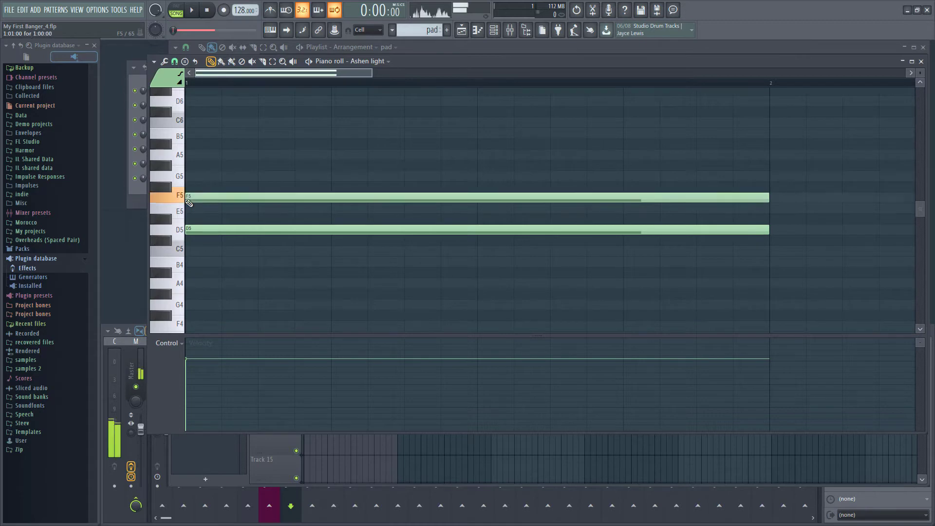
pyautogui.click(187, 155)
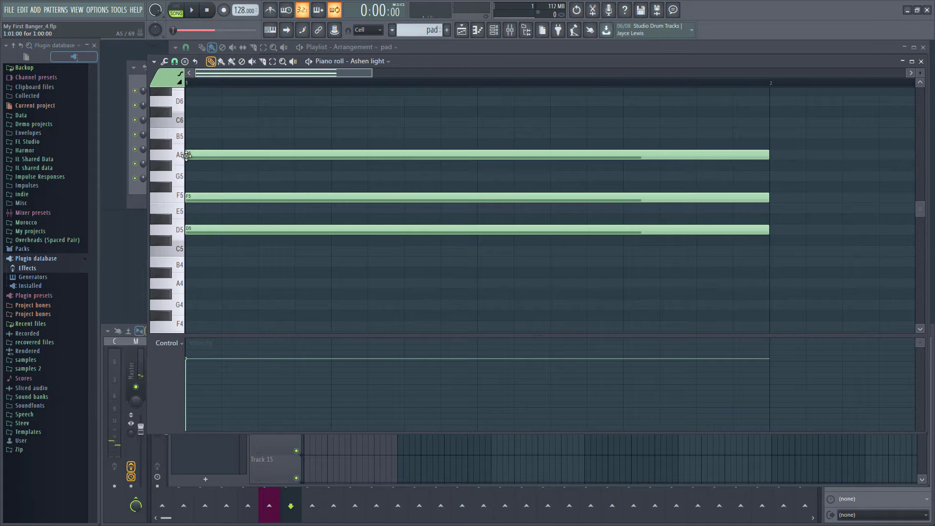
# Step: Add chords C5-F5-A5 at bar 2, C5-E5-G5 at bar 3, and B4-D5-G5 at bar 4
pyautogui.scroll(-5, 200, 175)
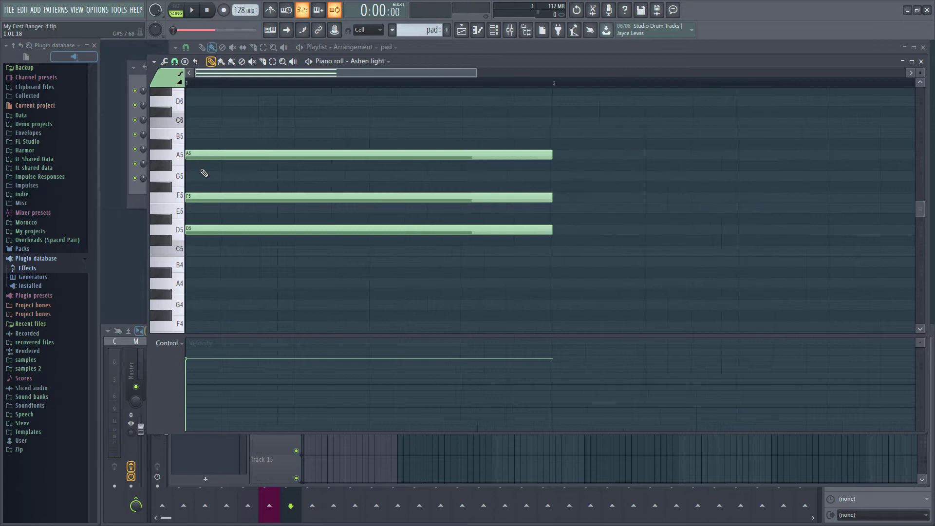
pyautogui.click(337, 251)
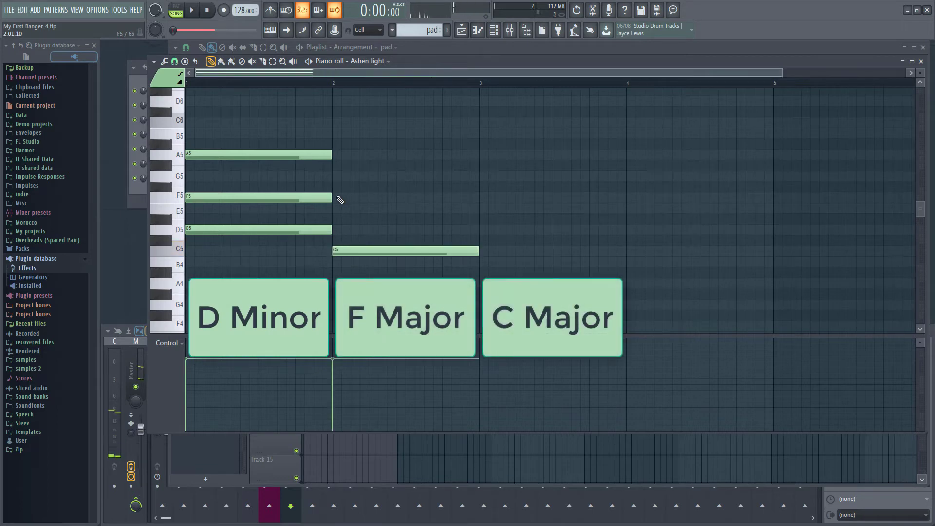
pyautogui.click(336, 197)
pyautogui.click(337, 155)
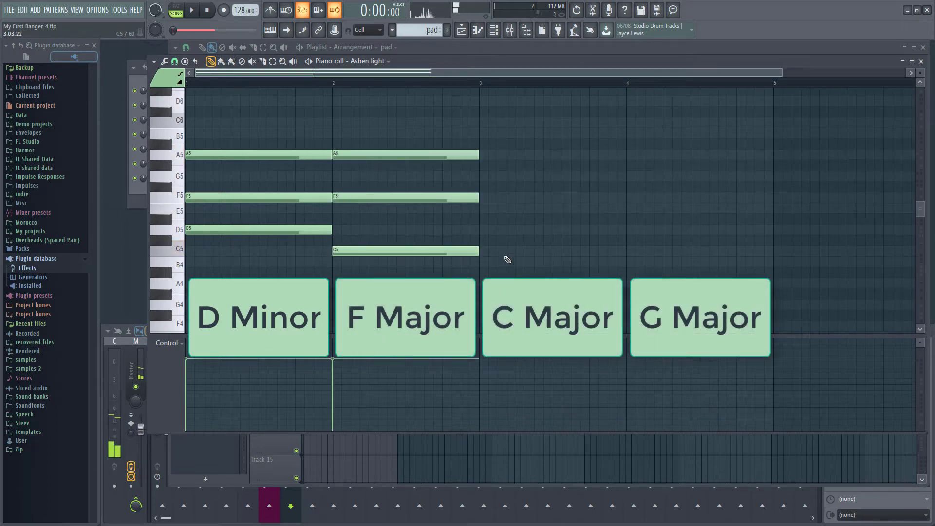
pyautogui.click(484, 252)
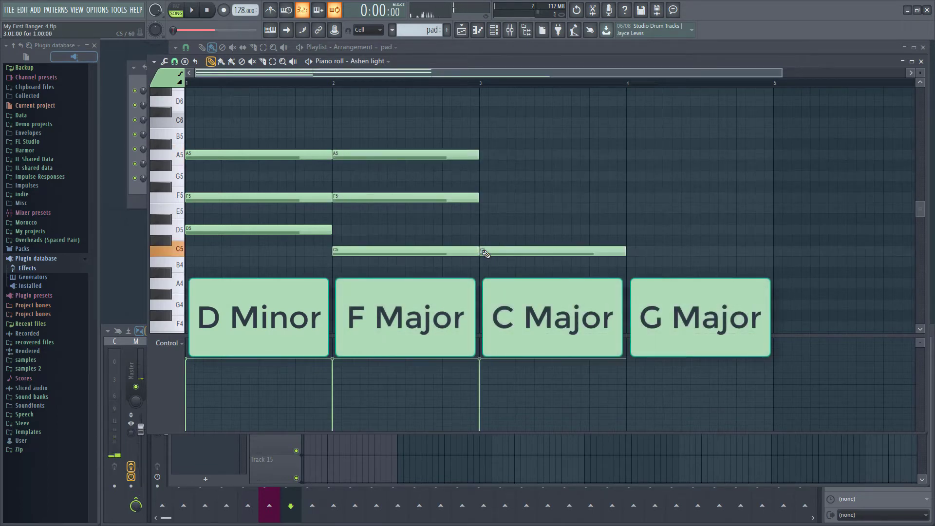
pyautogui.click(484, 210)
pyautogui.click(484, 176)
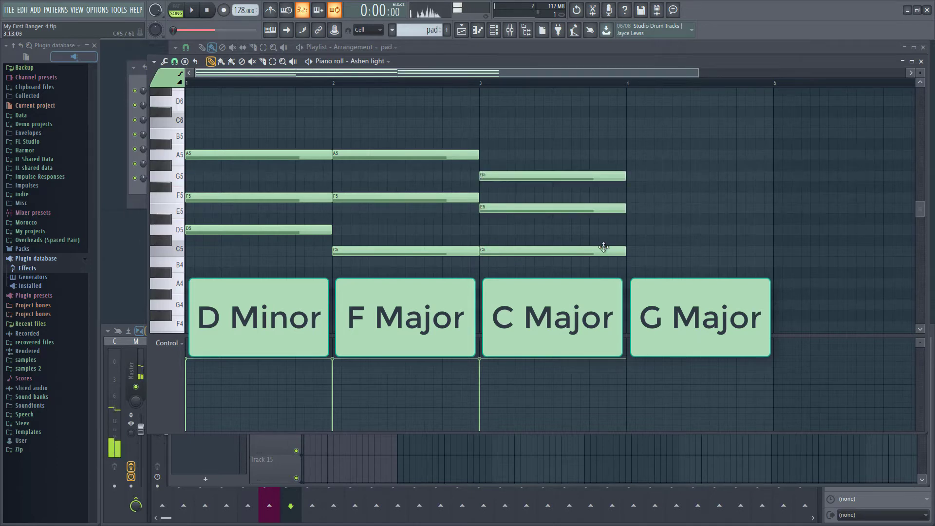
pyautogui.click(629, 262)
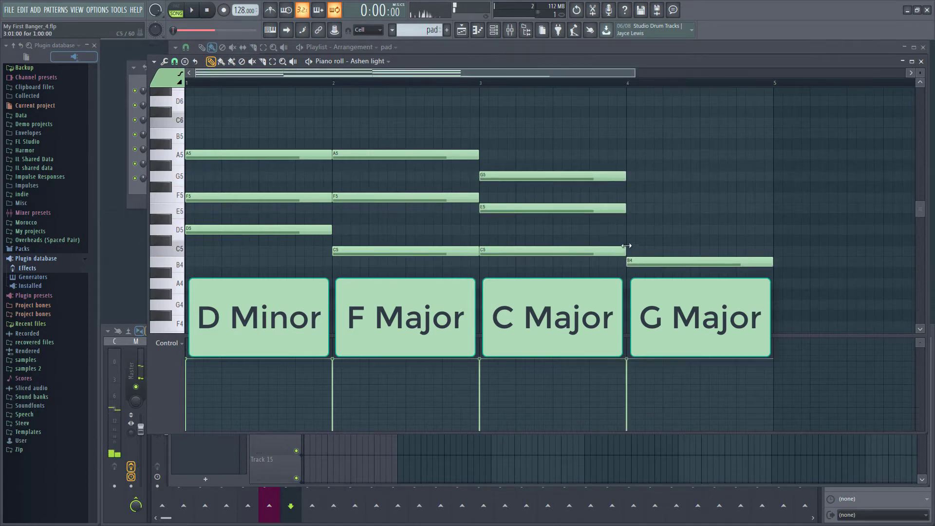
pyautogui.click(629, 230)
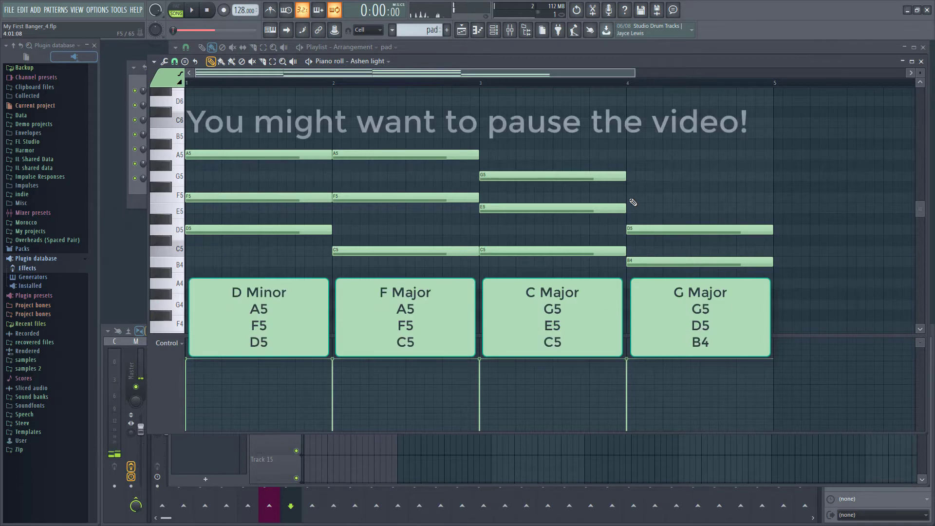
pyautogui.click(630, 177)
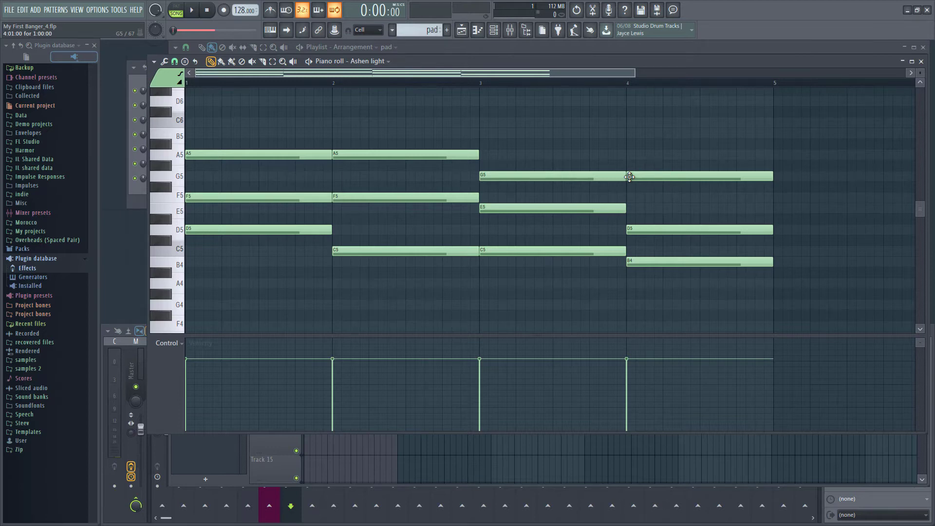
# Step: Limit Playlist playback to bars 1–5 and play the pad intro once
pyautogui.press('F5')
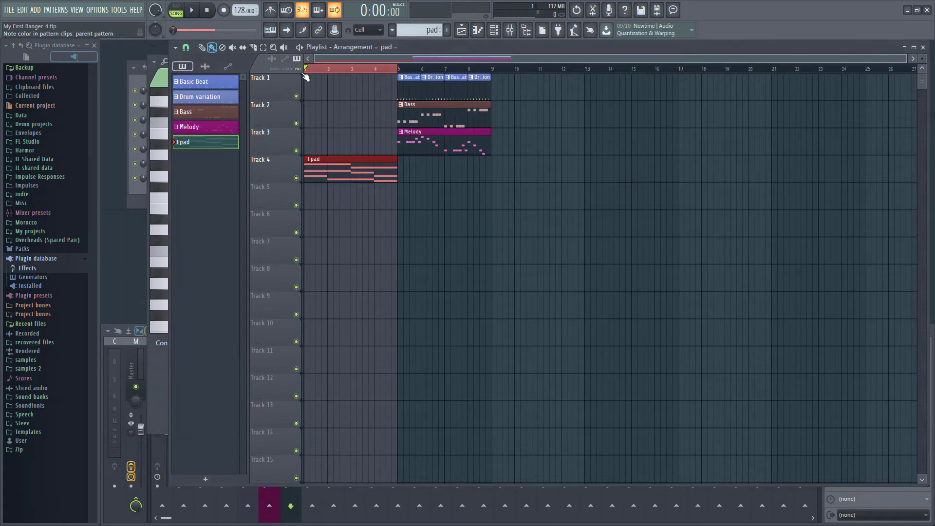
pyautogui.moveTo(308, 74); pyautogui.dragTo(400, 80)
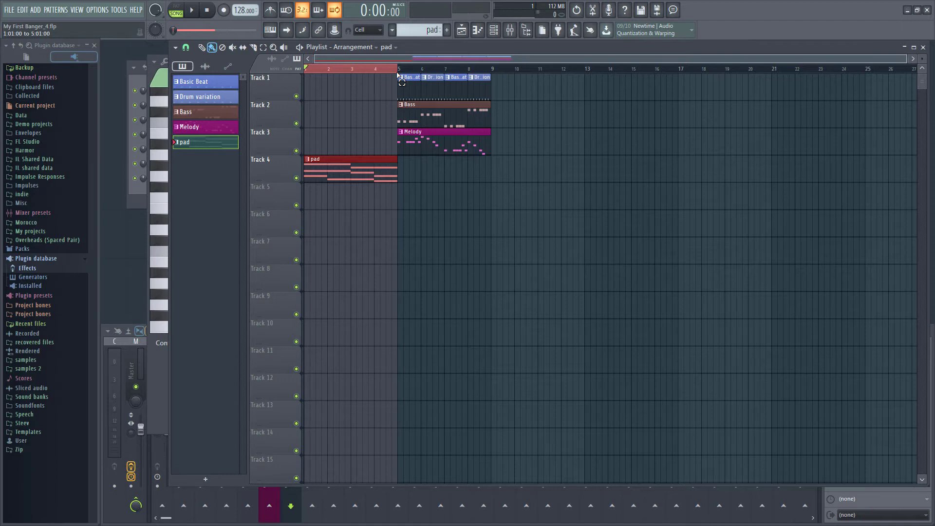
pyautogui.press('space')
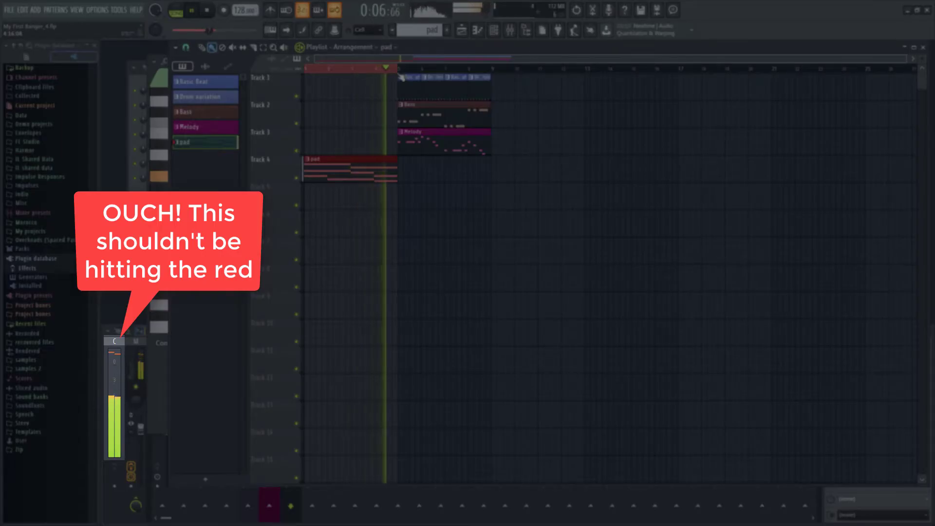
pyautogui.press('space')
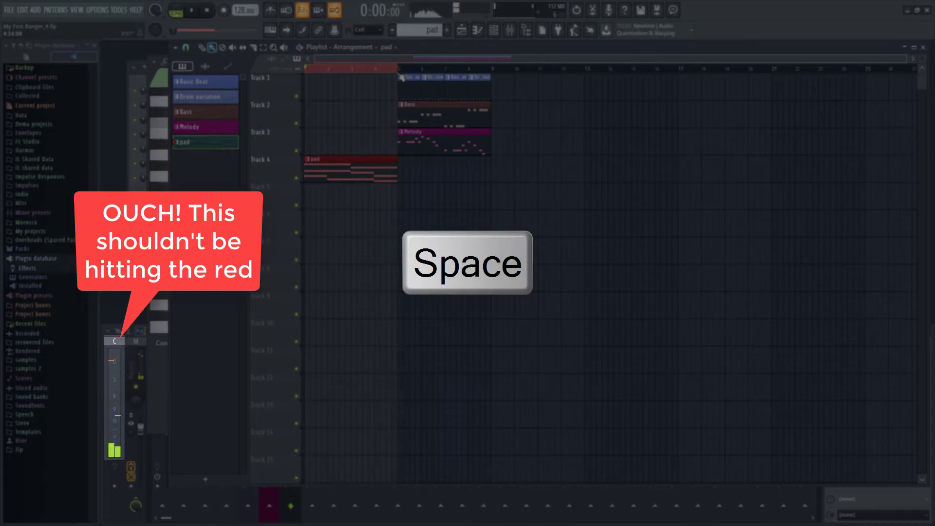
# Step: Lower the Ashen light insert 7 fader to about 69% (-7.6 dB), checking it during playback
pyautogui.press('F9')
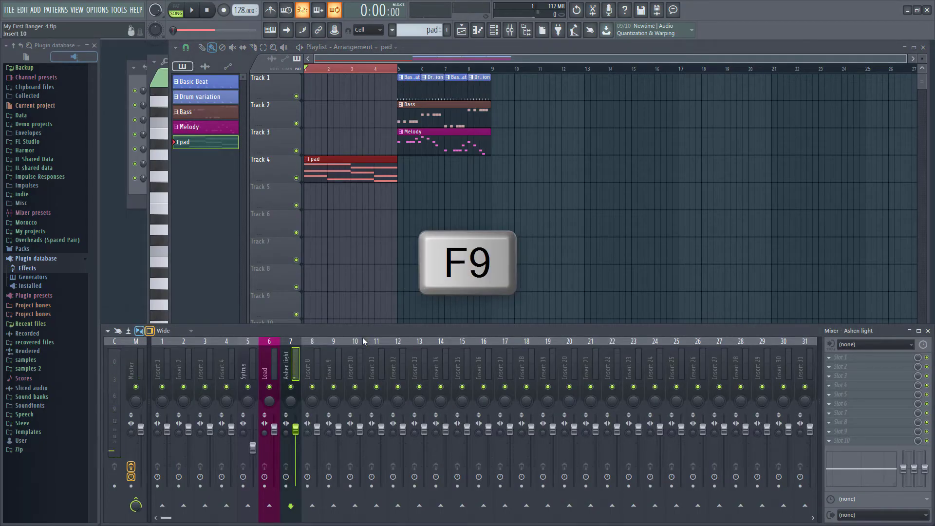
pyautogui.moveTo(296, 428); pyautogui.dragTo(296, 446)
pyautogui.press('space')
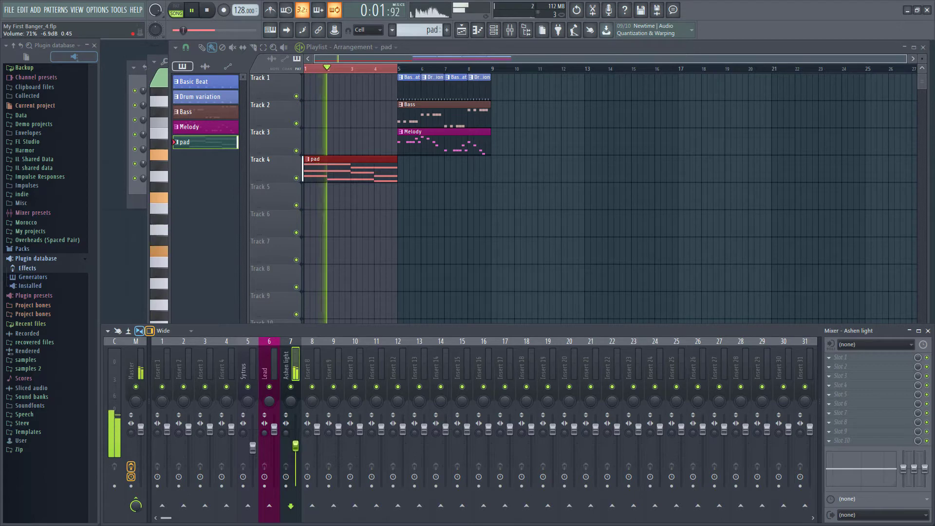
pyautogui.moveTo(296, 446); pyautogui.dragTo(296, 447)
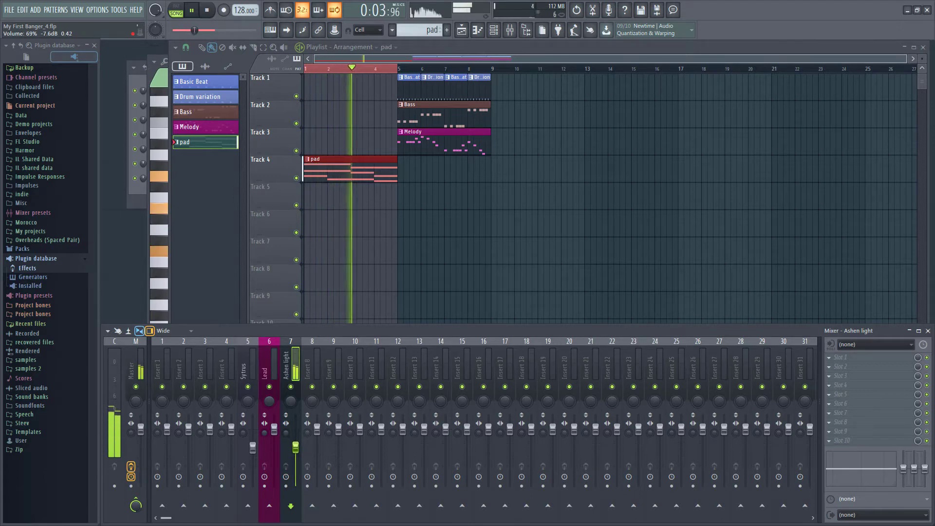
pyautogui.press('space')
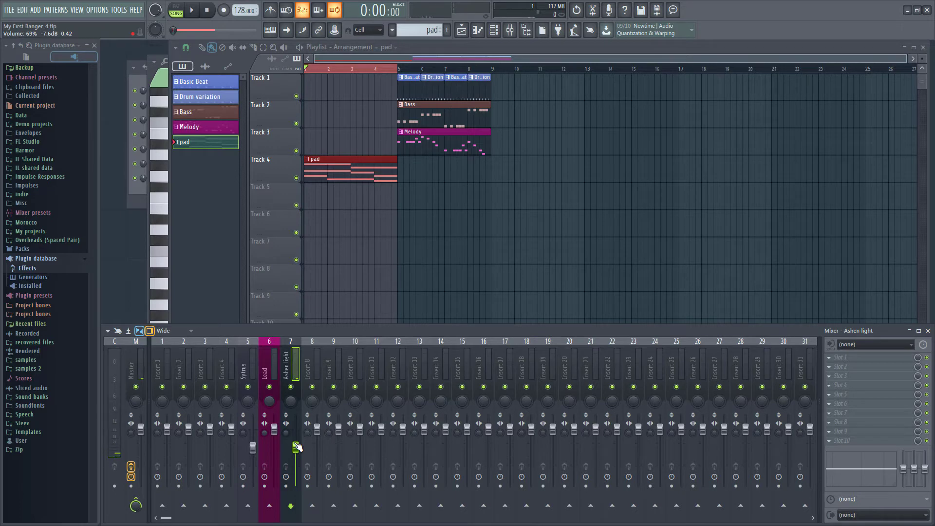
# Step: In the pad piano roll, delete the bar-2 A5 and F5 and extend the first A5 and F5 to bar 3
pyautogui.press('F5')
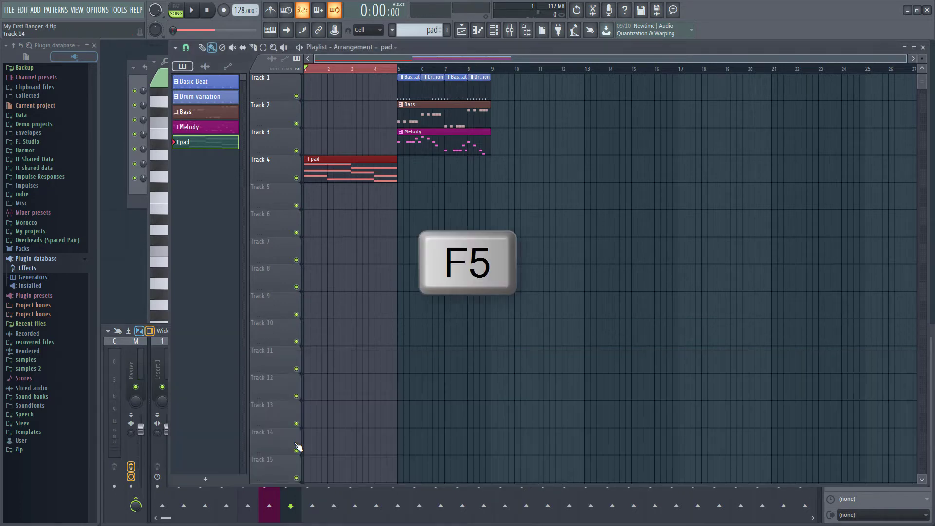
pyautogui.doubleClick(333, 169)
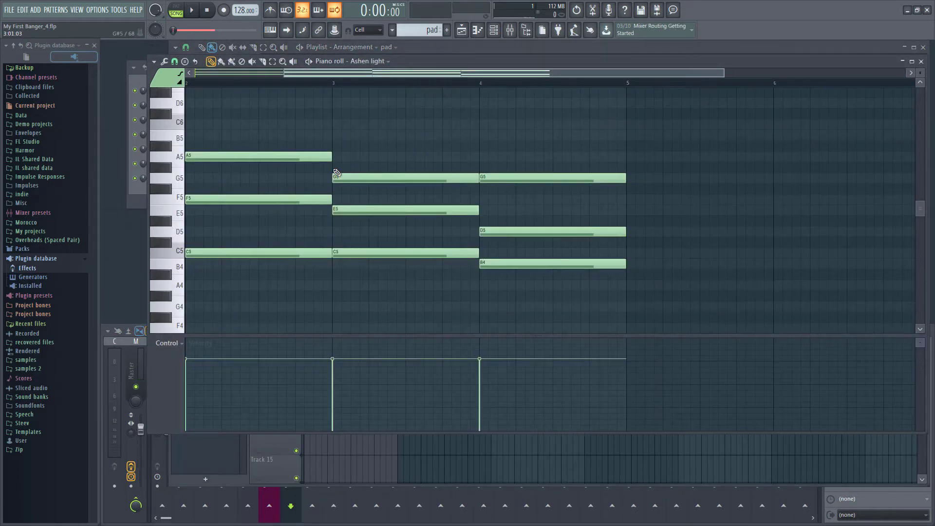
pyautogui.moveTo(282, 174); pyautogui.dragTo(484, 183)
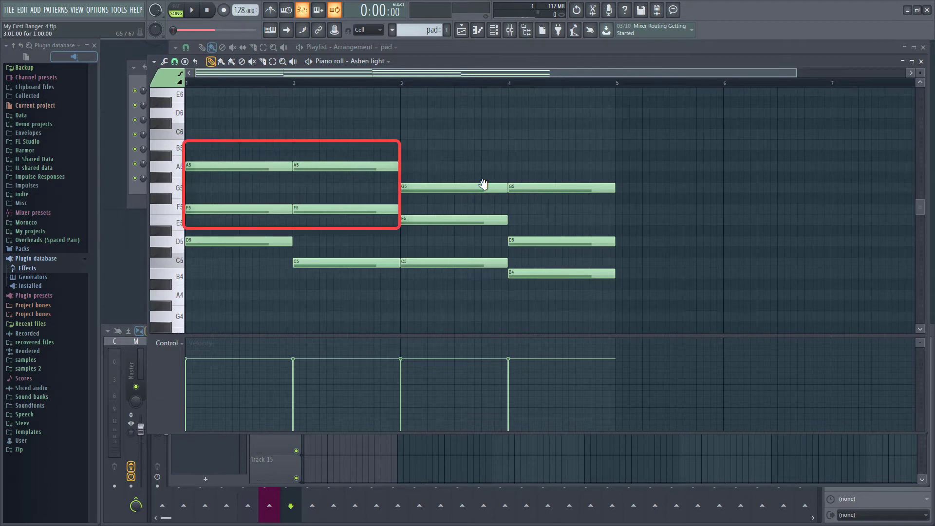
pyautogui.rightClick(380, 167)
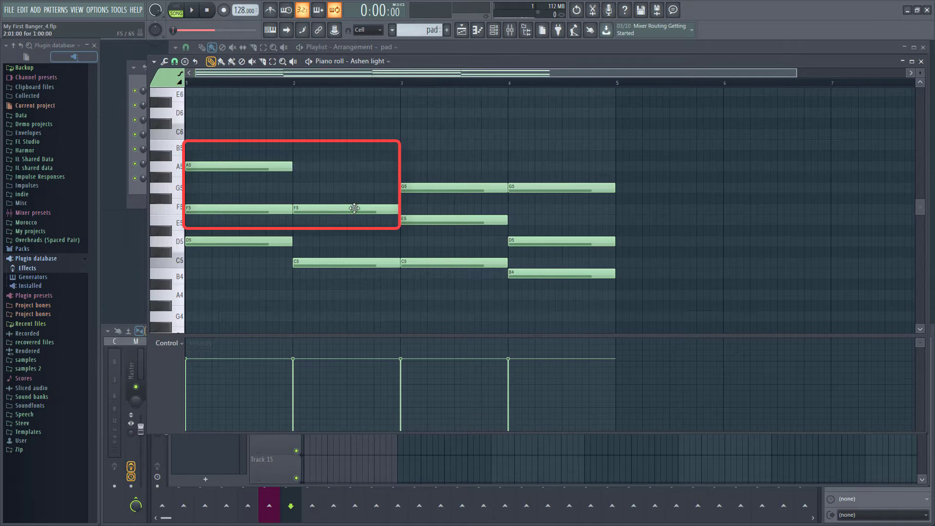
pyautogui.rightClick(322, 209)
pyautogui.moveTo(293, 167); pyautogui.dragTo(401, 172)
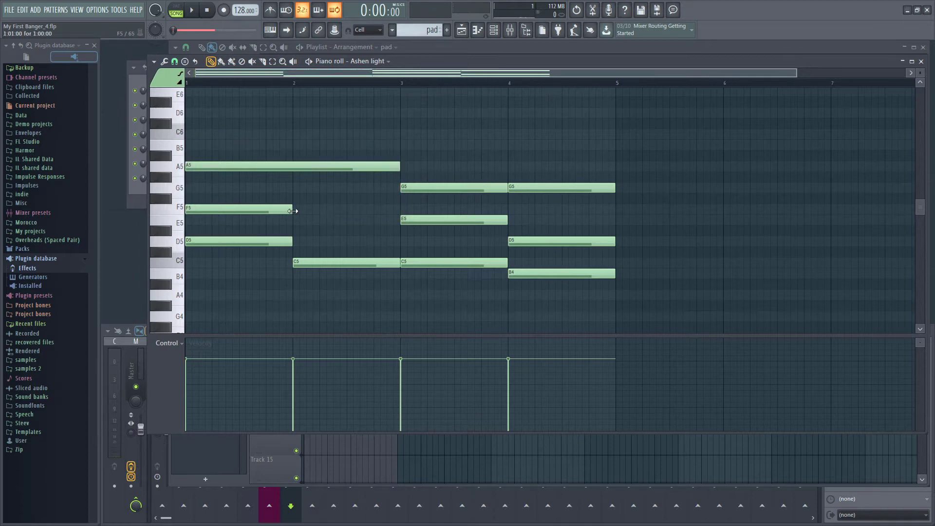
pyautogui.moveTo(293, 210); pyautogui.dragTo(399, 209)
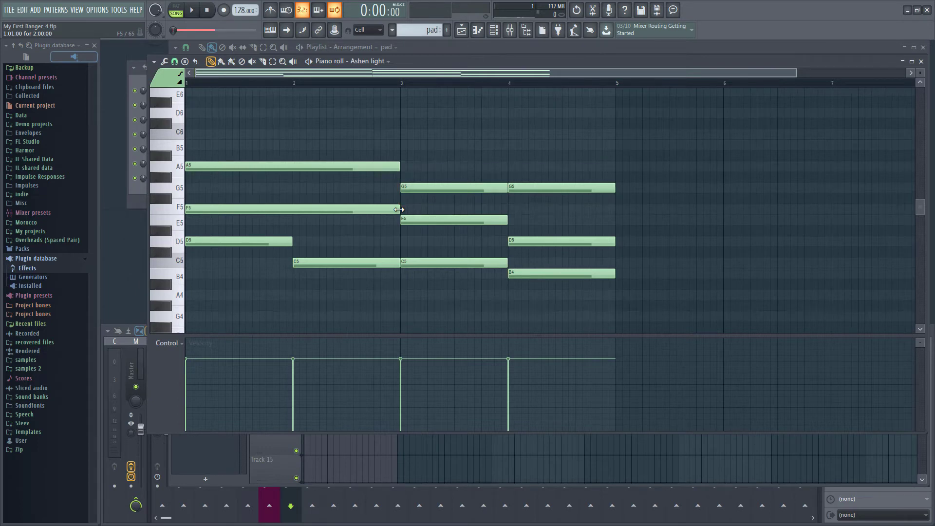
# Step: Load Fruity Filter into the first effect slot of the Ashen light mixer insert
pyautogui.press('F9')
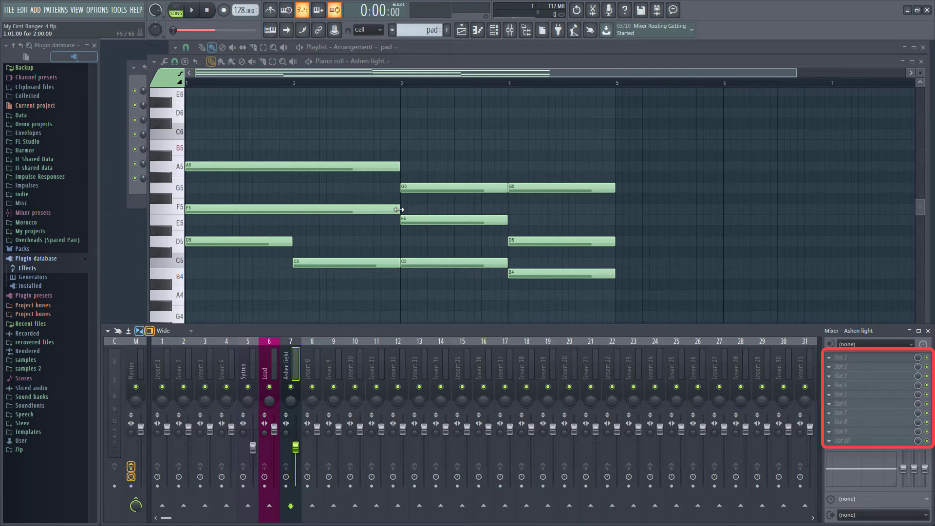
pyautogui.click(830, 358)
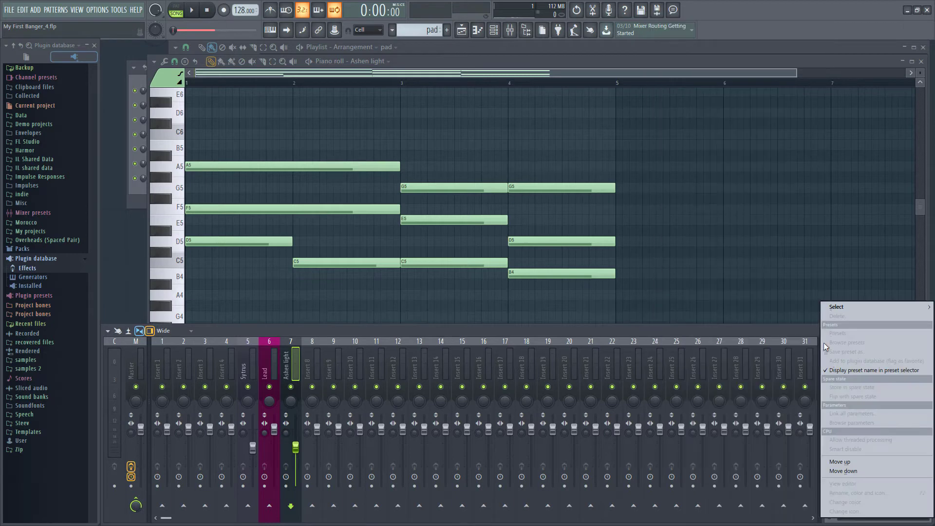
pyautogui.moveTo(827, 308)
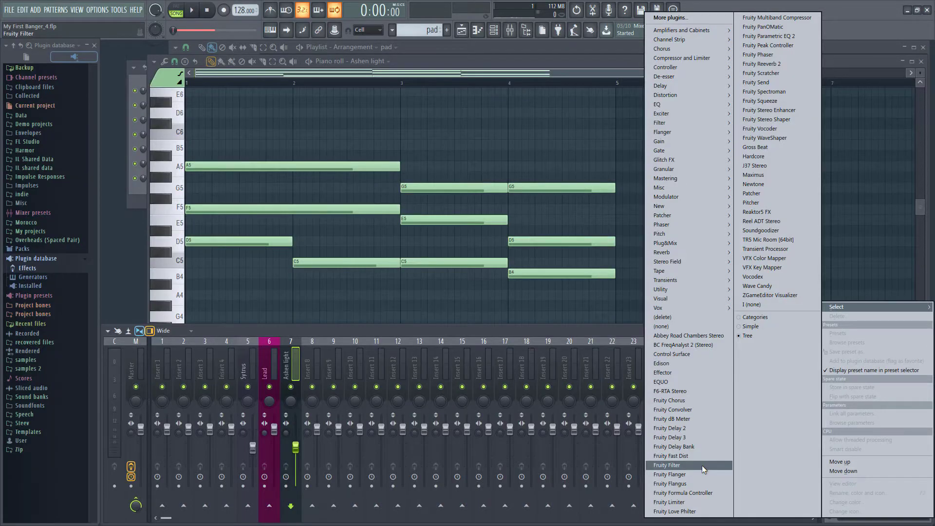
pyautogui.click(703, 466)
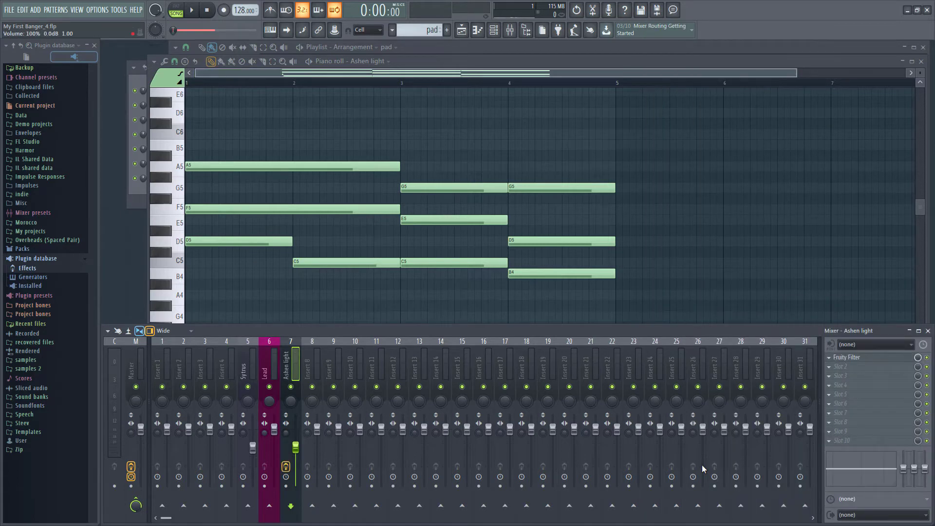
# Step: Bring the Fruity Filter window into view and turn its High Pass amount down to nearly zero
pyautogui.click(863, 361)
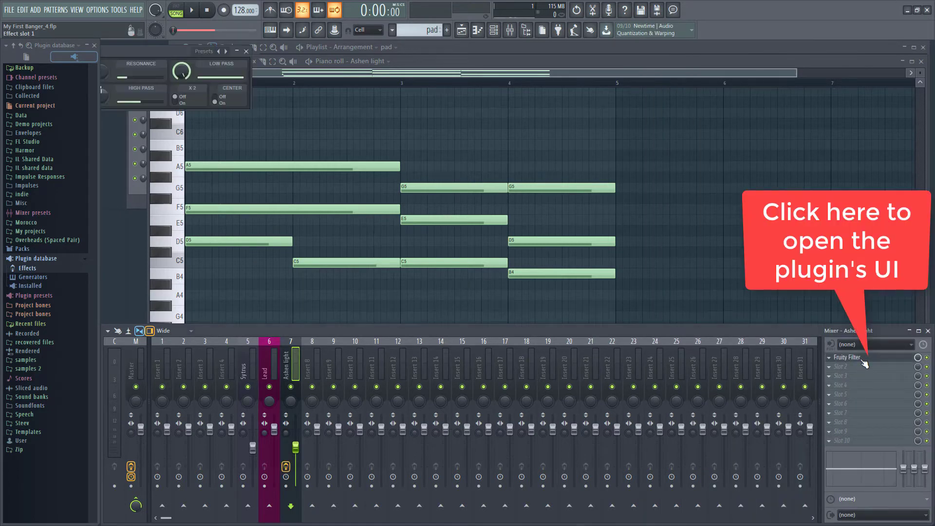
pyautogui.moveTo(202, 64); pyautogui.dragTo(390, 127)
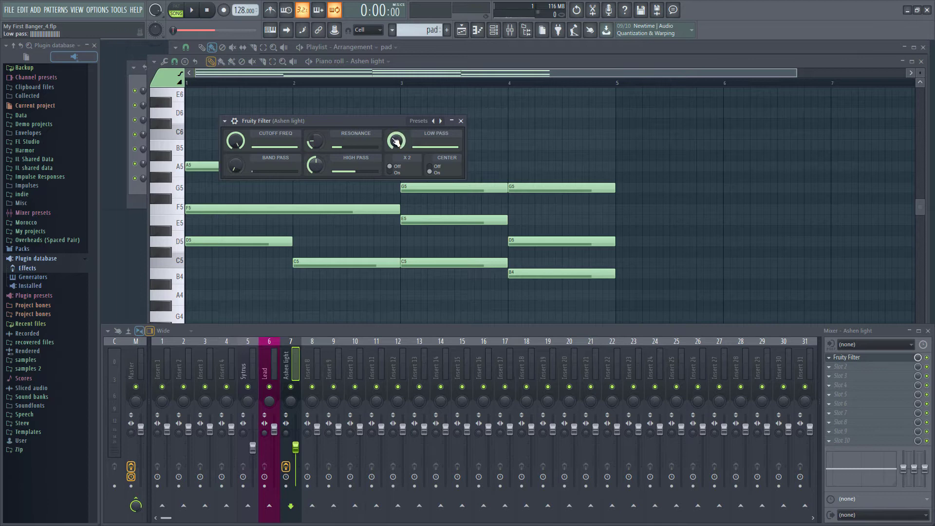
pyautogui.moveTo(315, 166); pyautogui.dragTo(315, 195)
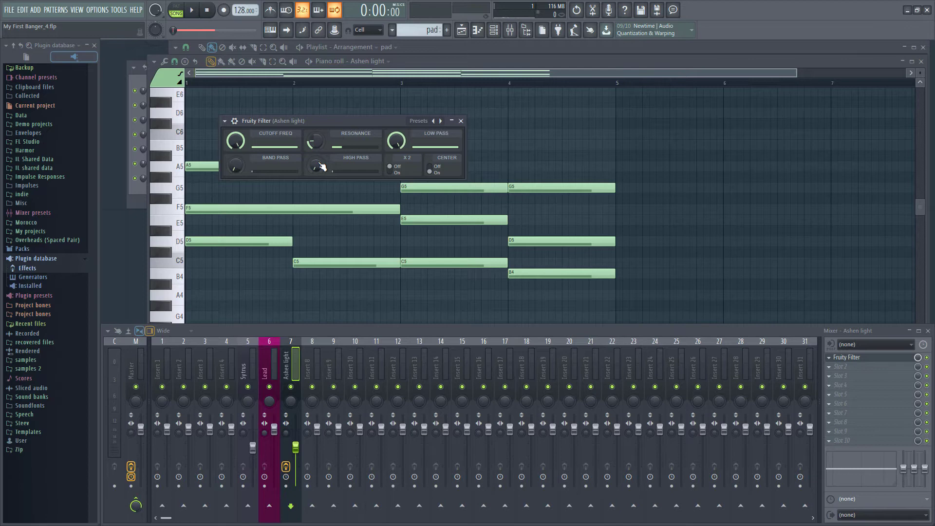
# Step: Play the filtered pad twice to compare, stopping after each pass
pyautogui.press('space')
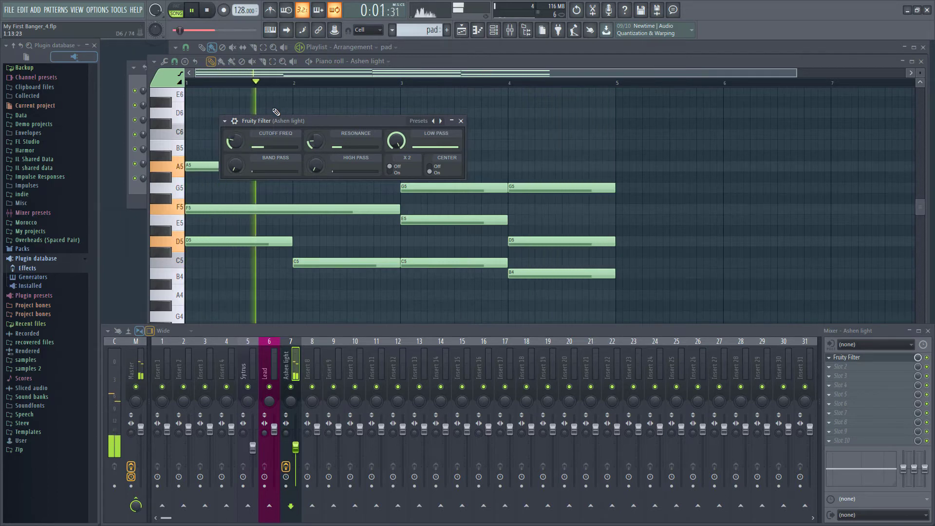
pyautogui.press('space')
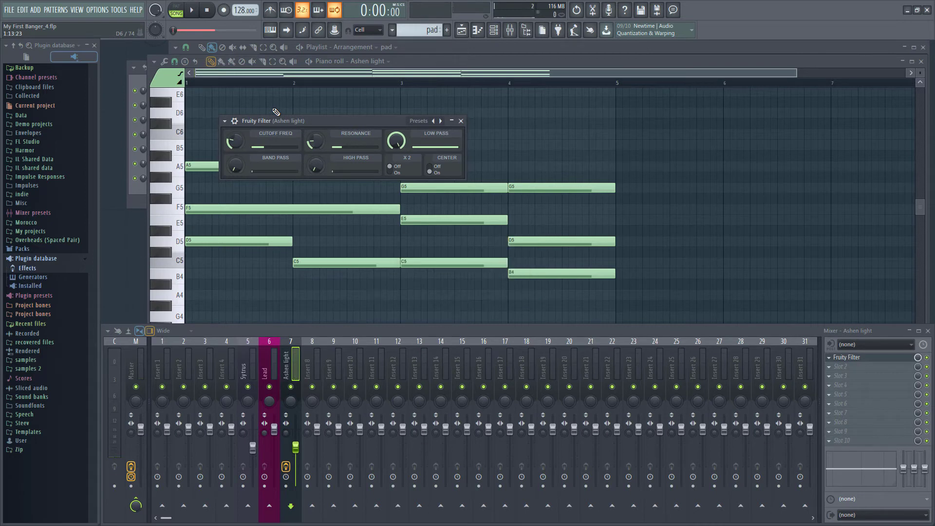
pyautogui.press('space')
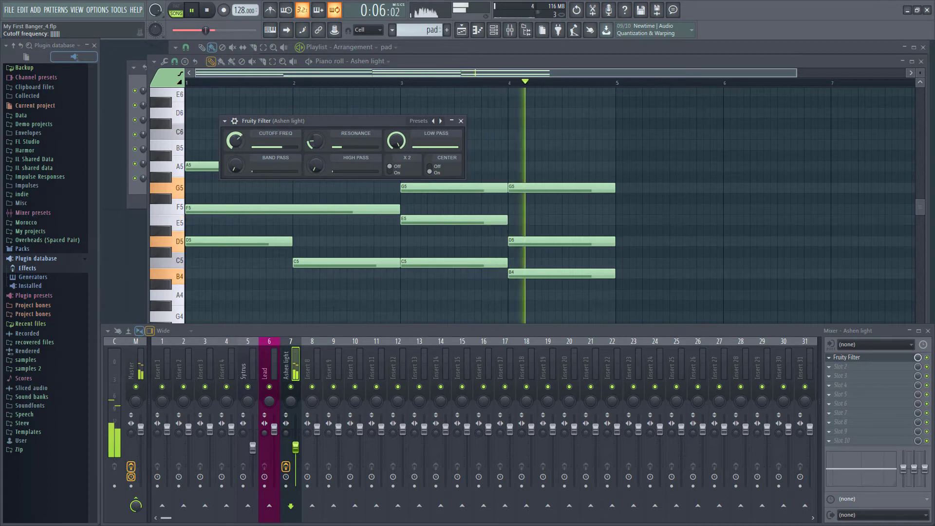
pyautogui.press('space')
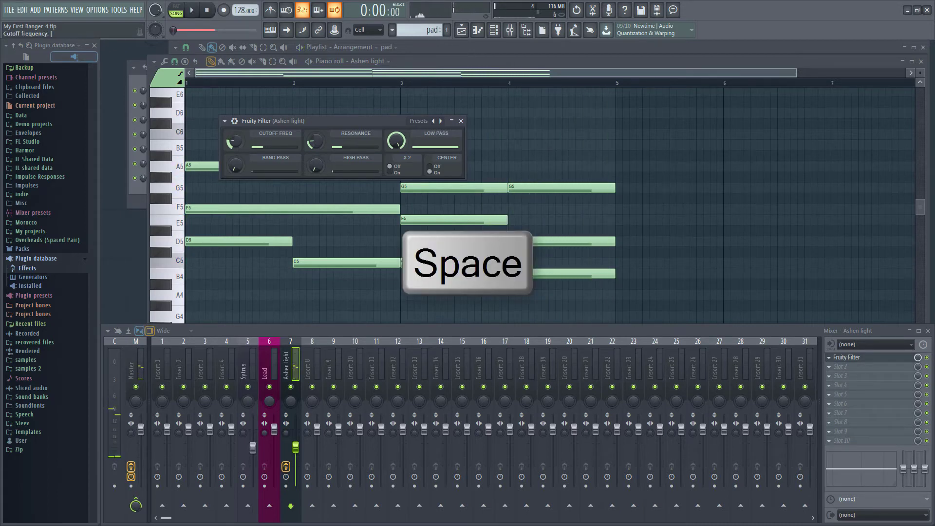
# Step: Create a Filter Cutoff frequency automation clip, move it to Track 5 and group it under the pad track
pyautogui.rightClick(236, 143)
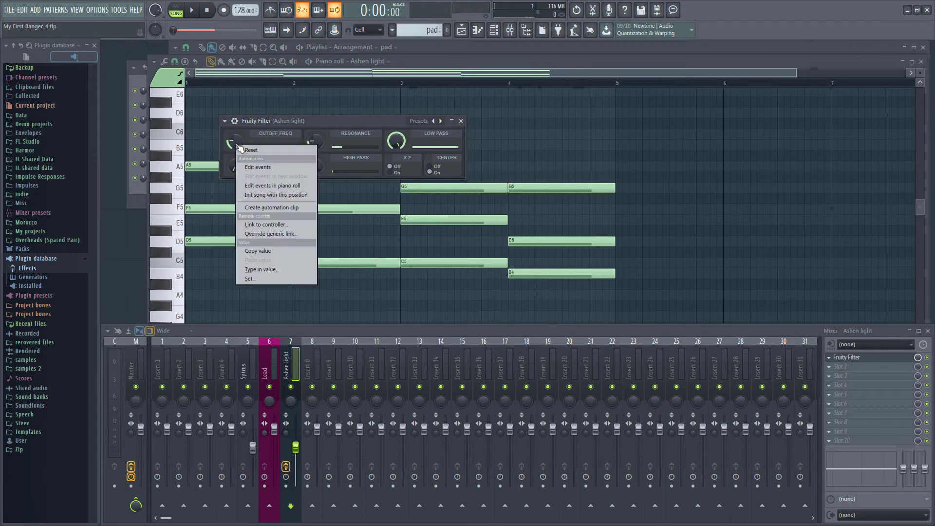
pyautogui.click(269, 209)
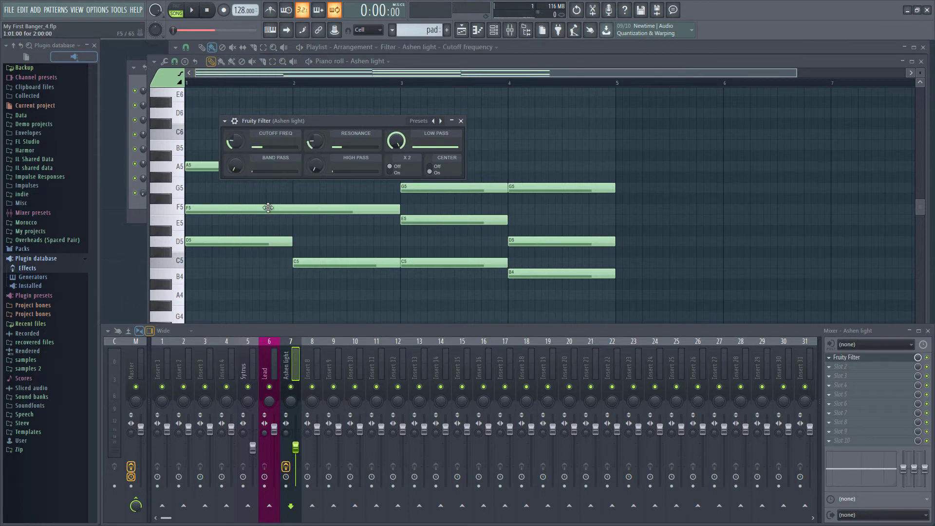
pyautogui.press('F5')
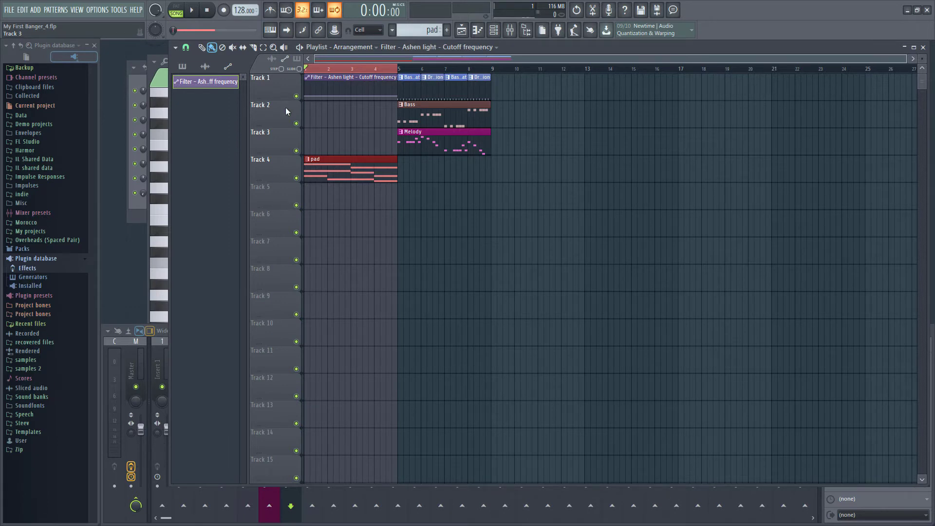
pyautogui.moveTo(310, 97); pyautogui.dragTo(310, 208)
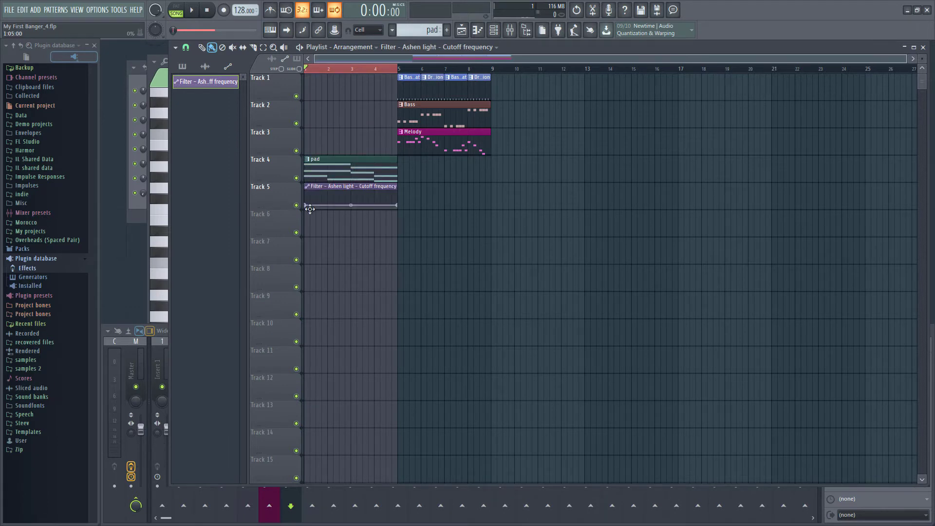
pyautogui.rightClick(293, 192)
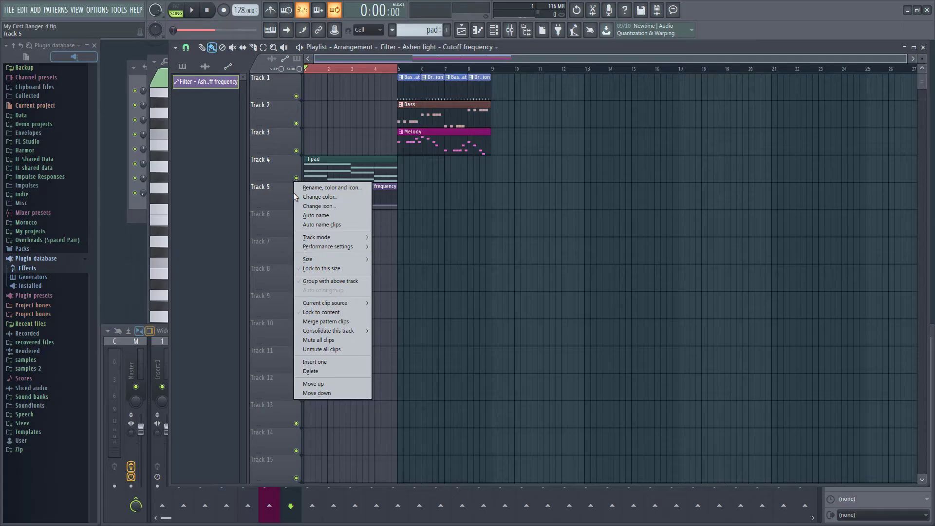
pyautogui.press('g')
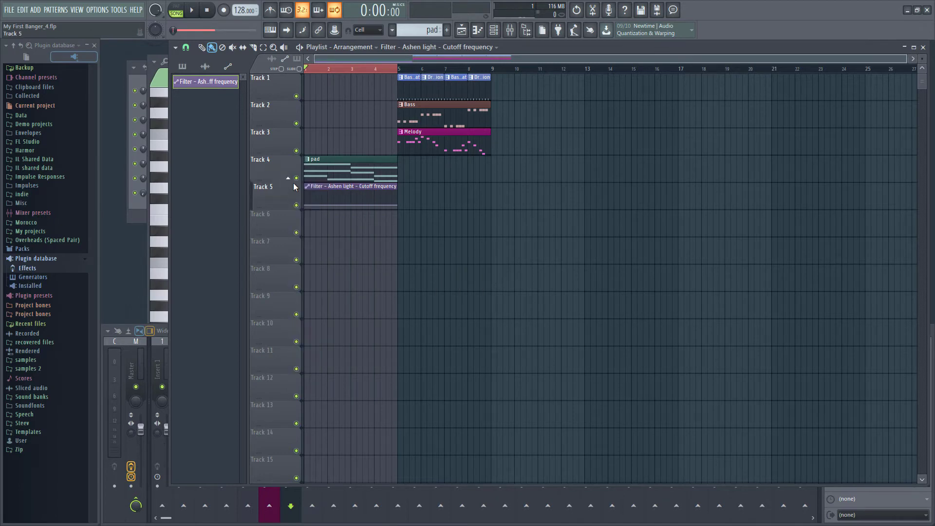
pyautogui.click(289, 179)
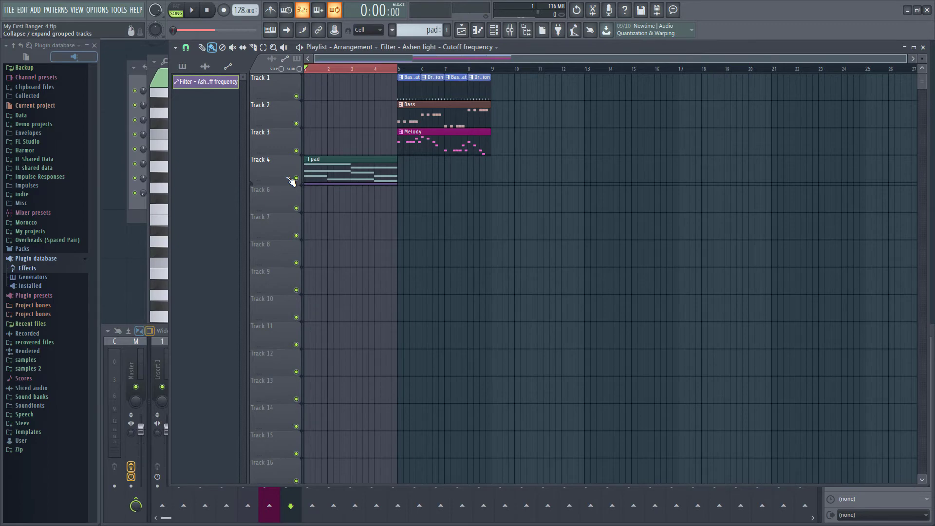
pyautogui.click(288, 179)
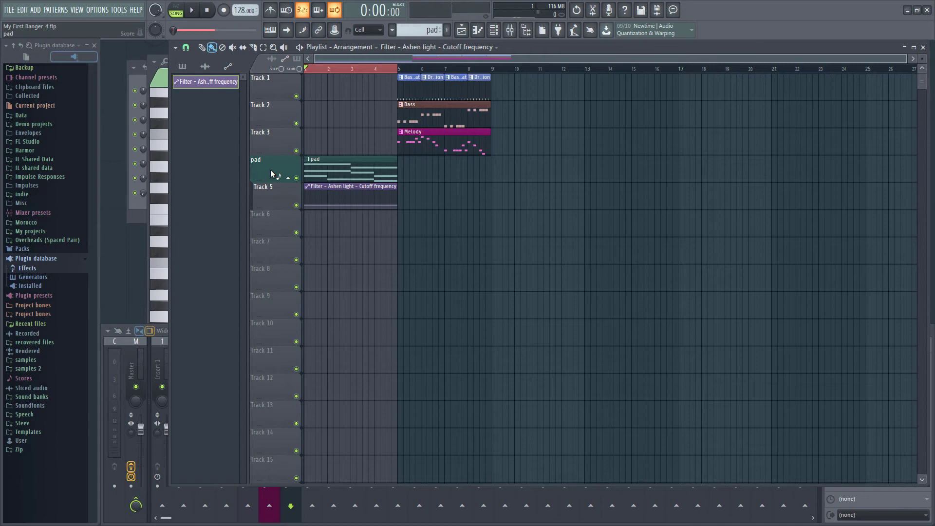
# Step: Auto-name Tracks 5, 3, 2 and 1 after their clips: cutoff automation, Melody, Bass and Basic Beat
pyautogui.rightClick(272, 188)
pyautogui.press('a')
pyautogui.rightClick(285, 137)
pyautogui.press('a')
pyautogui.rightClick(273, 107)
pyautogui.press('a')
pyautogui.rightClick(283, 93)
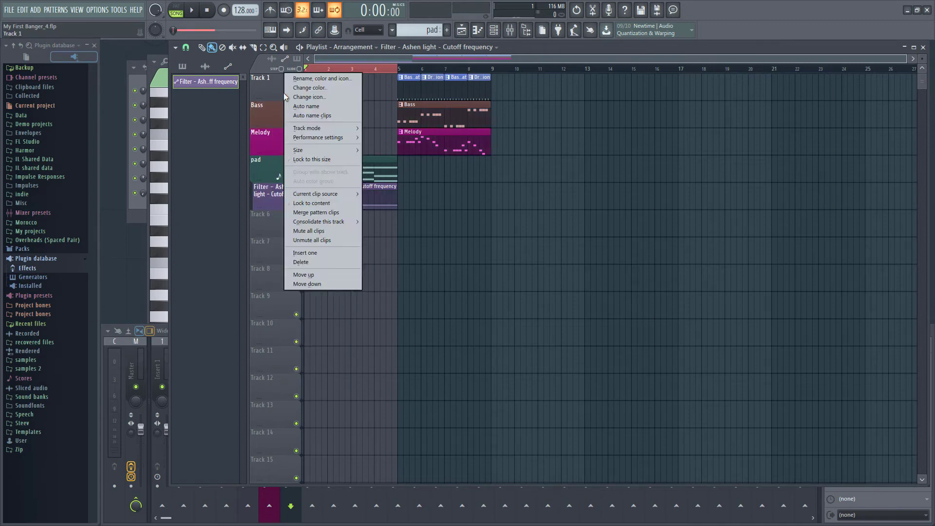
pyautogui.press('a')
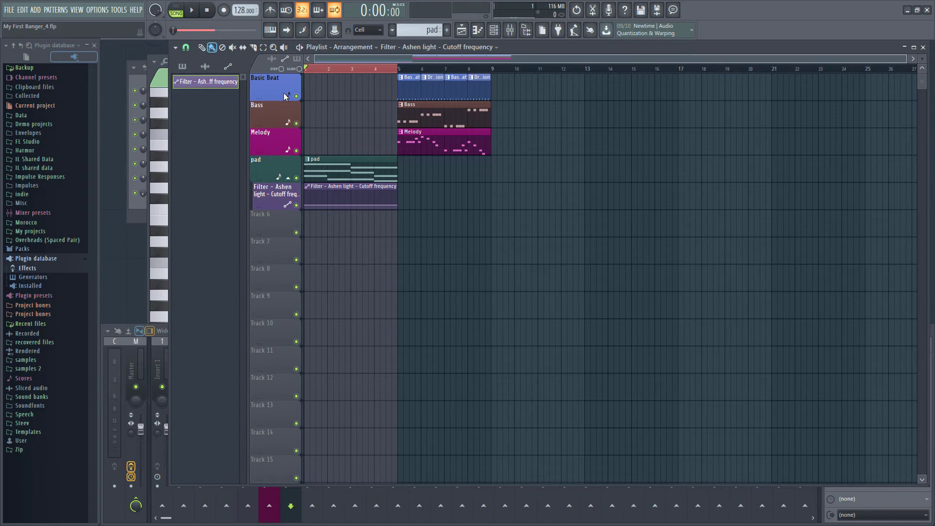
# Step: Set the cutoff automation end point to about 37% and bend the ramp into a curve
pyautogui.moveTo(400, 205); pyautogui.dragTo(401, 192)
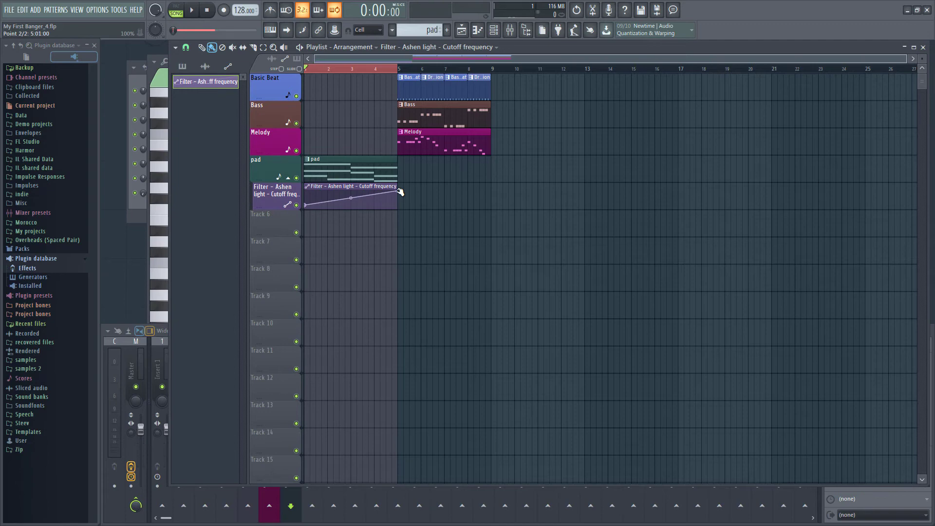
pyautogui.moveTo(400, 192)
pyautogui.mouseDown()
pyautogui.moveTo(438, 205)
pyautogui.moveTo(476, 197)
pyautogui.moveTo(428, 204)
pyautogui.moveTo(403, 204)
pyautogui.moveTo(400, 195)
pyautogui.mouseUp()
pyautogui.moveTo(349, 201)
pyautogui.mouseDown()
pyautogui.moveTo(349, 214)
pyautogui.moveTo(351, 204)
pyautogui.mouseUp()
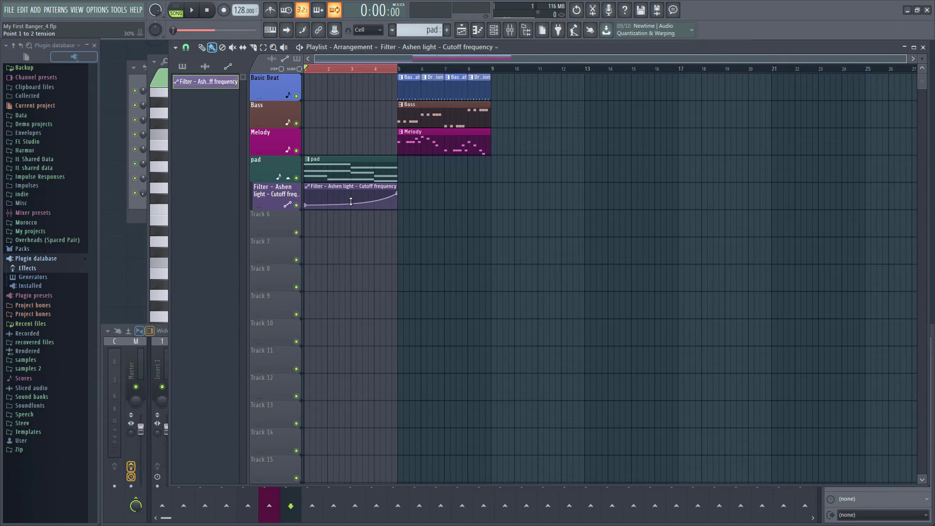
pyautogui.press('space')
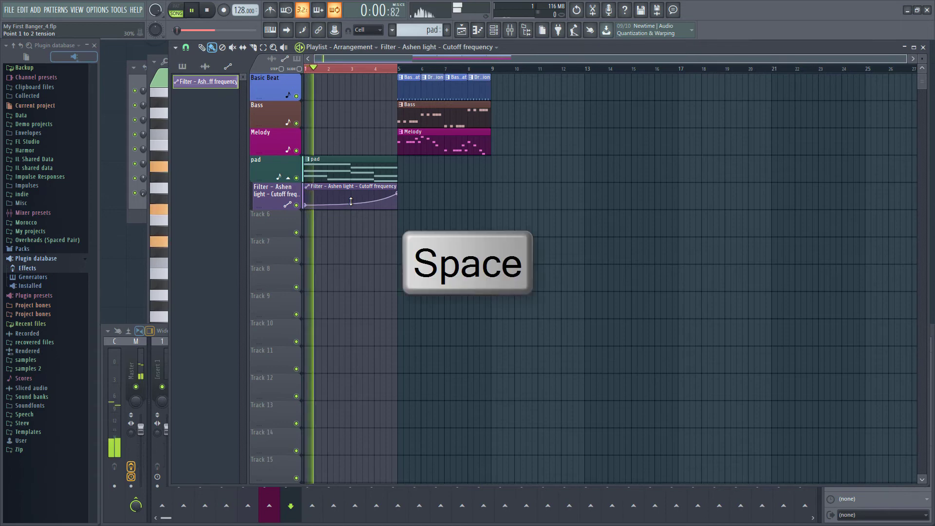
pyautogui.press('F9')
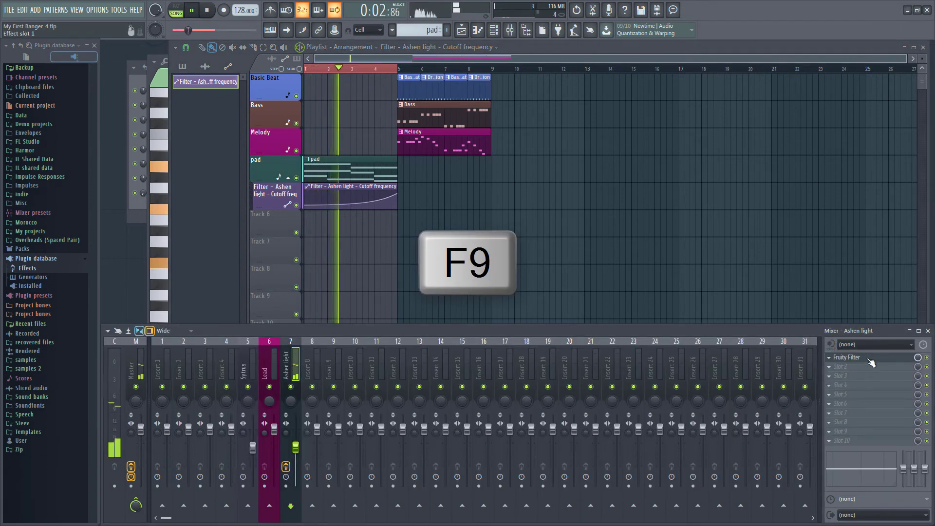
pyautogui.click(872, 363)
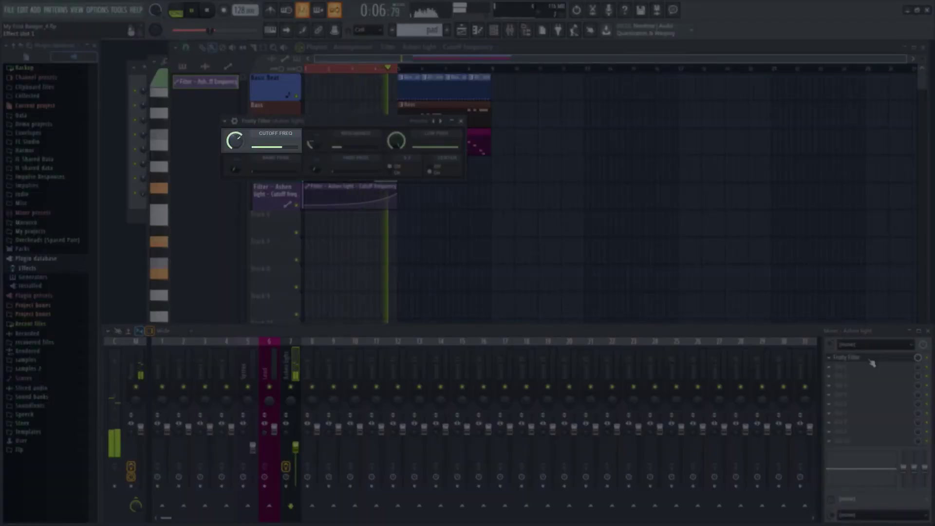
pyautogui.press('space')
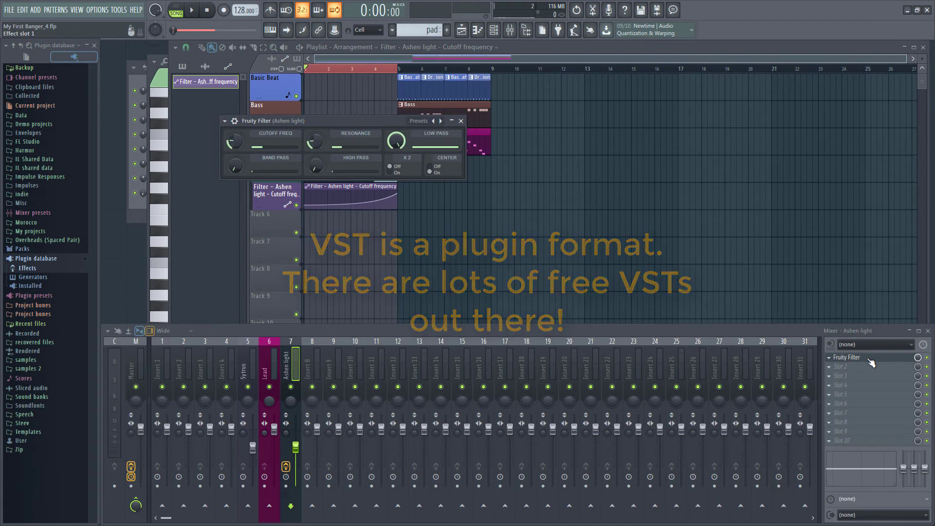
pyautogui.press('F5')
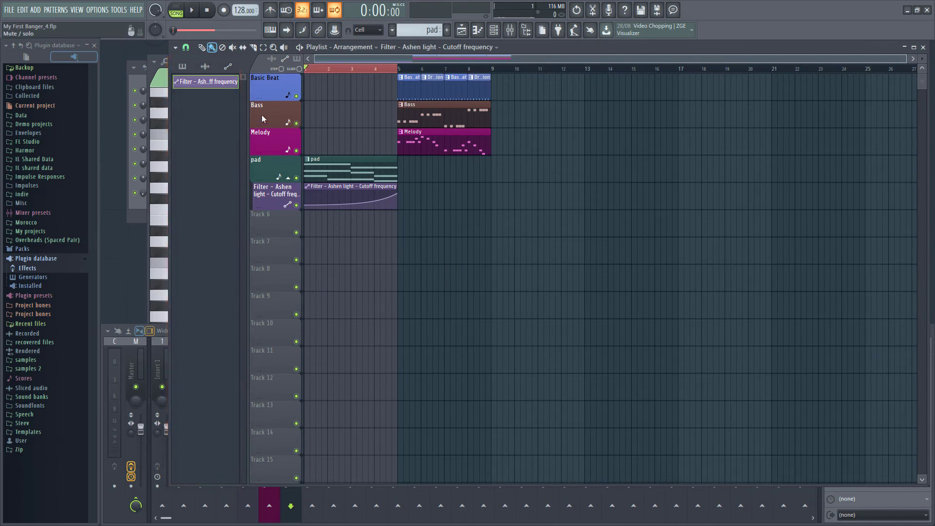
pyautogui.click(184, 67)
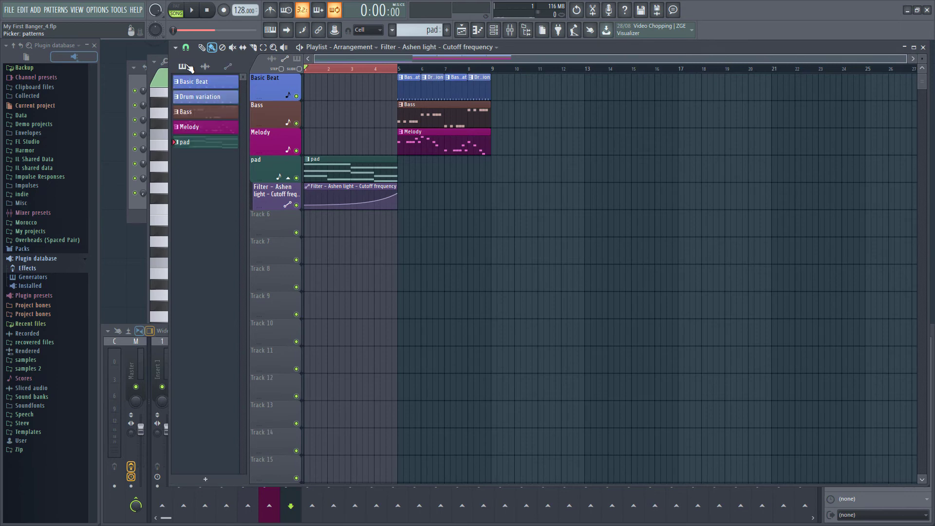
pyautogui.click(205, 66)
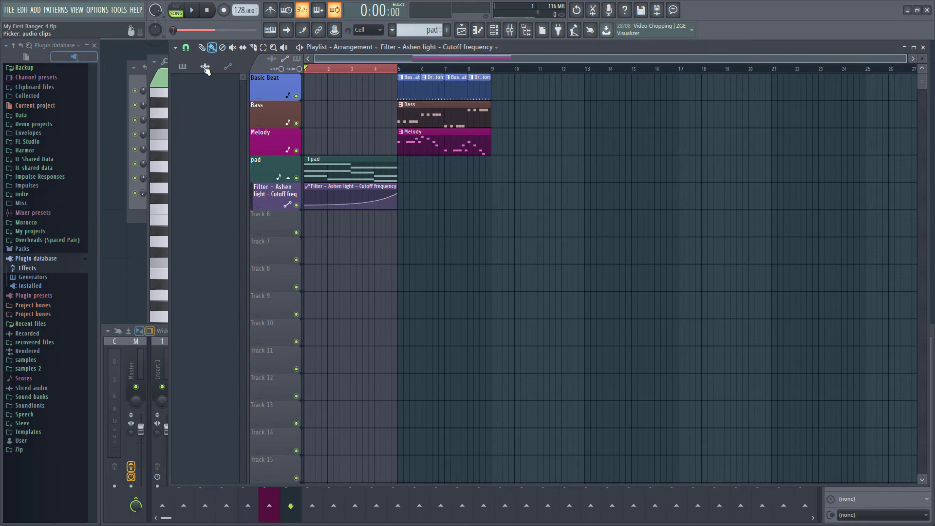
pyautogui.click(226, 69)
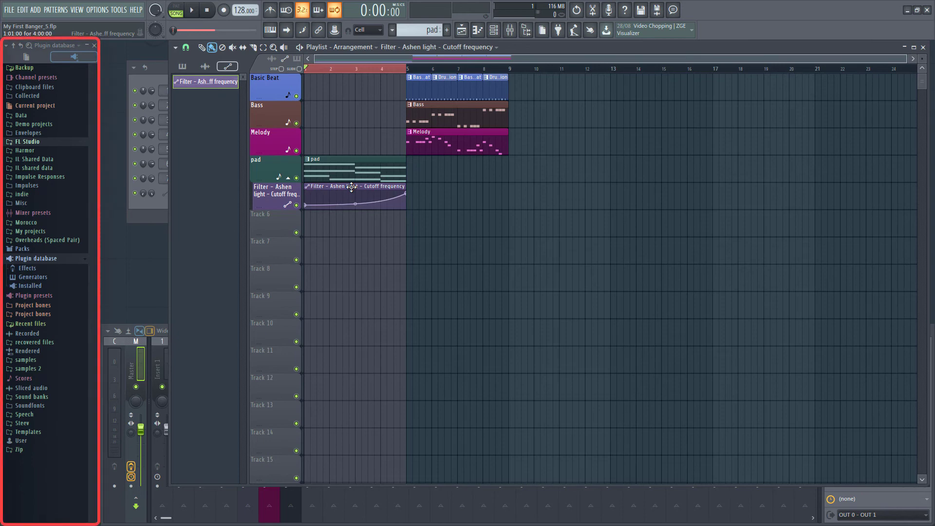
# Step: List the cymbal samples under Packs > Drums > Cymbals in the browser, alongside the Channel rack
pyautogui.hotkey('alt', 'F8')
pyautogui.hotkey('alt', 'F8')
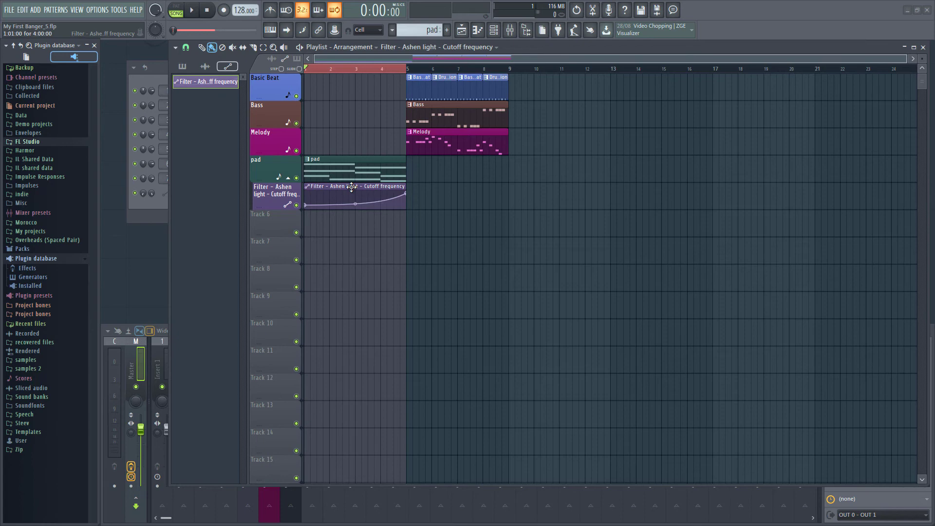
pyautogui.click(57, 249)
pyautogui.click(51, 258)
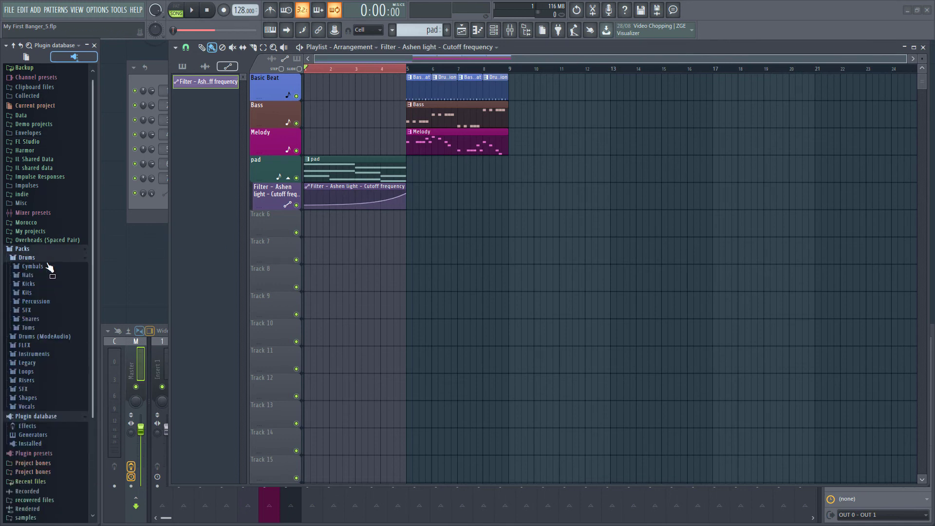
pyautogui.click(49, 267)
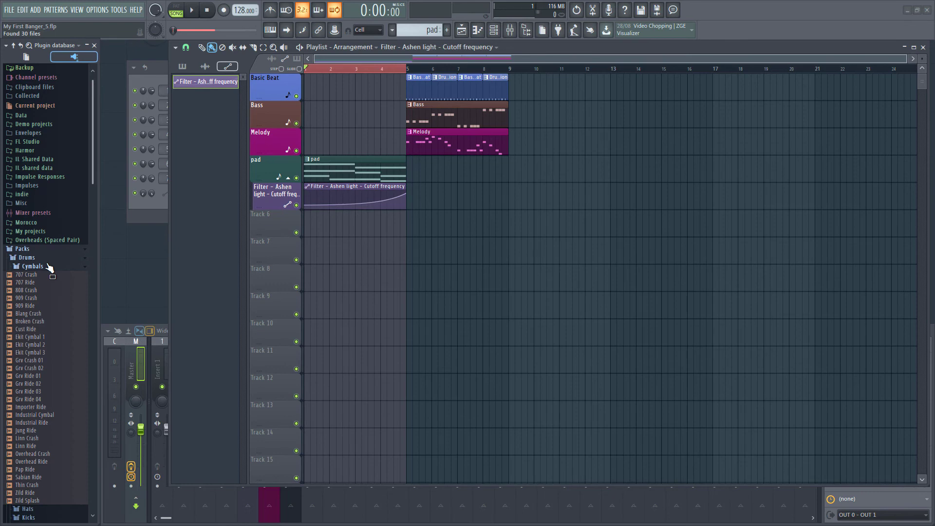
pyautogui.press('F6')
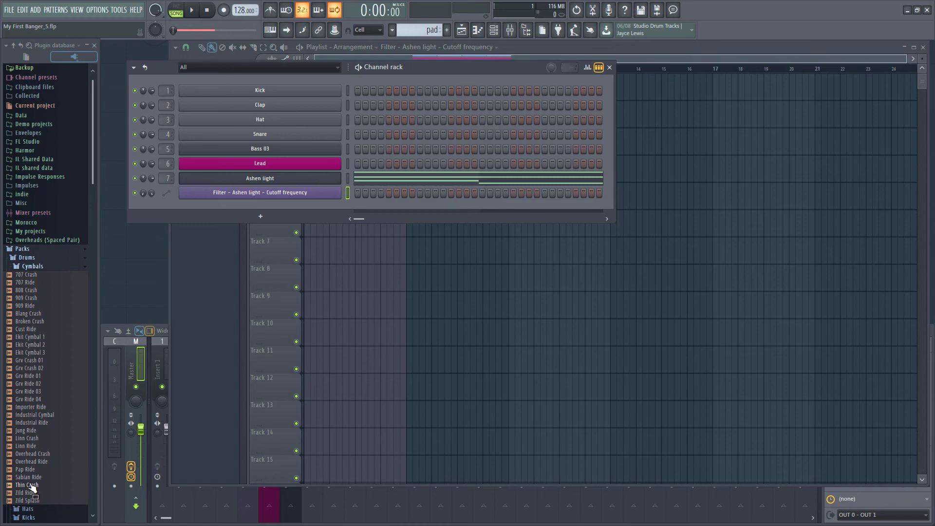
# Step: Add Thin Crash as a new Channel rack channel and enable Reverse in its sampler settings
pyautogui.moveTo(32, 486); pyautogui.dragTo(173, 203)
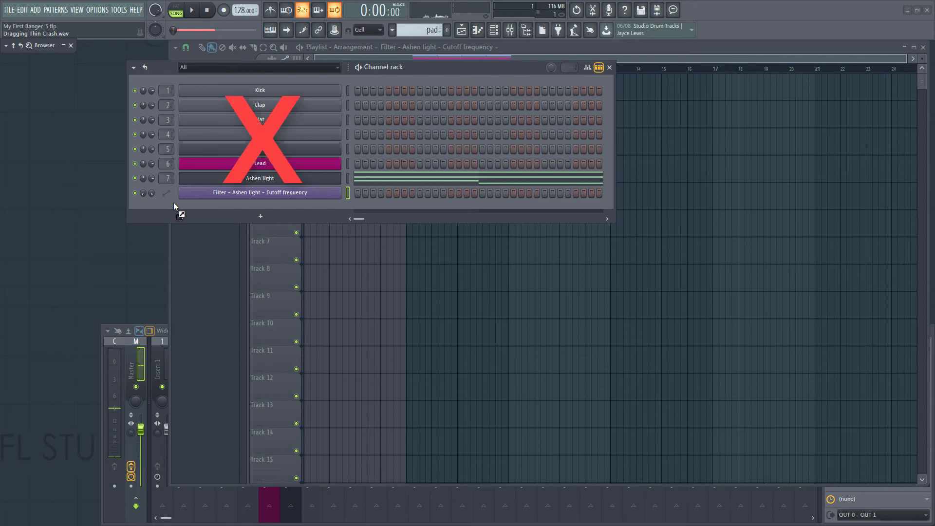
pyautogui.moveTo(173, 202); pyautogui.dragTo(173, 203)
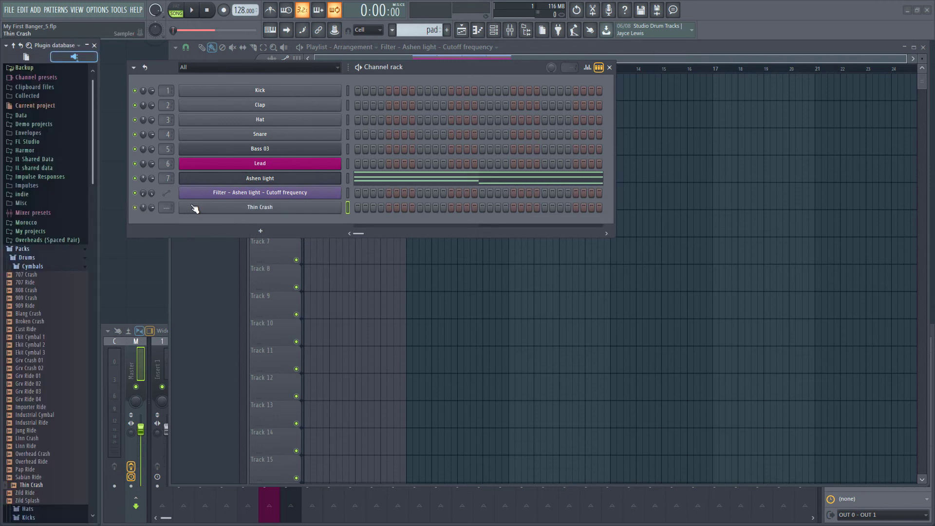
pyautogui.click(195, 208)
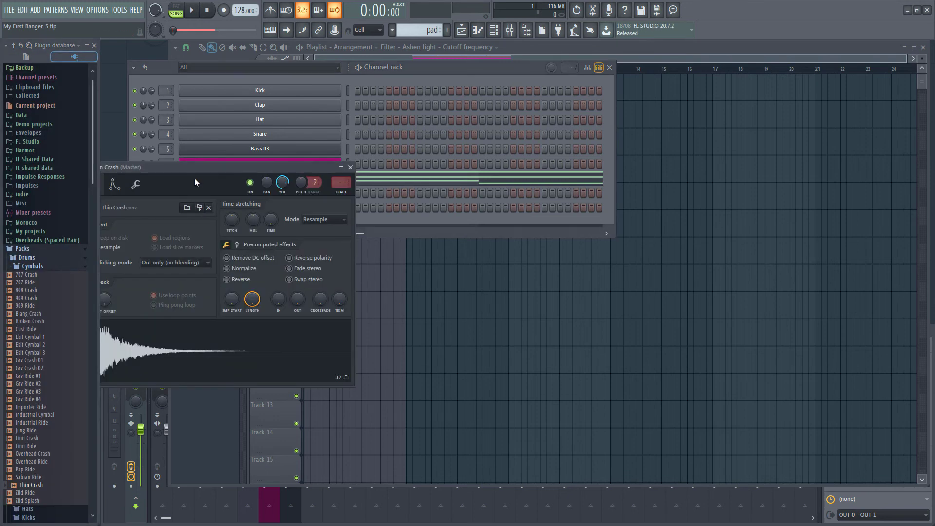
pyautogui.moveTo(194, 178); pyautogui.dragTo(343, 168)
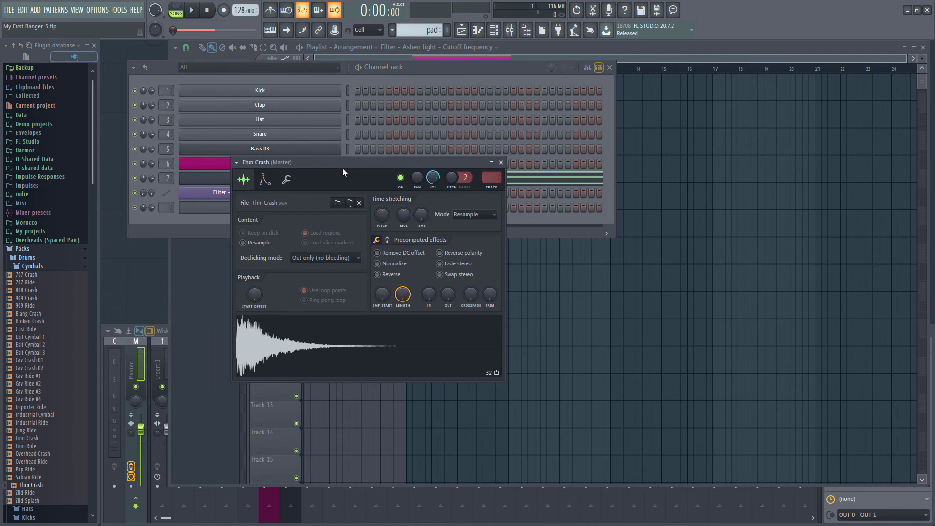
pyautogui.click(392, 275)
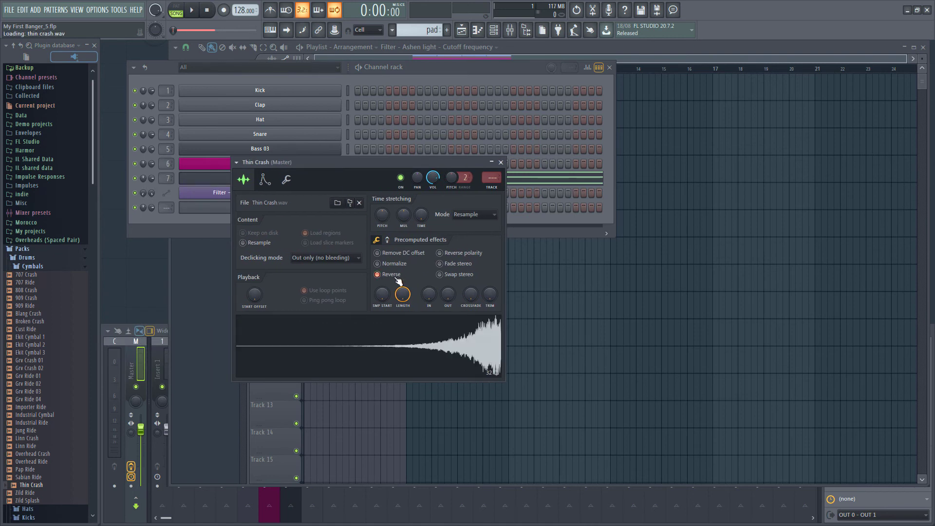
# Step: Create a new empty pattern named 'reverse crash'
pyautogui.click(500, 162)
pyautogui.press('F4')
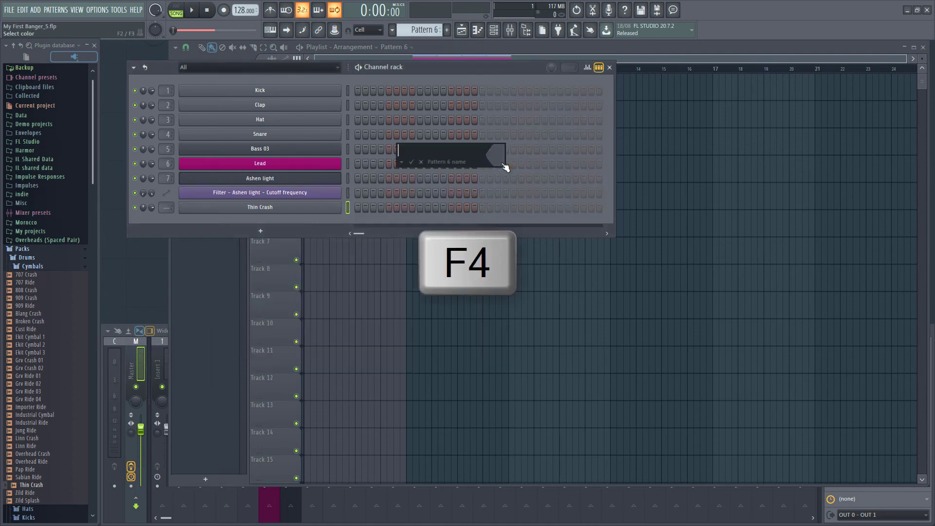
pyautogui.write('reverse c')
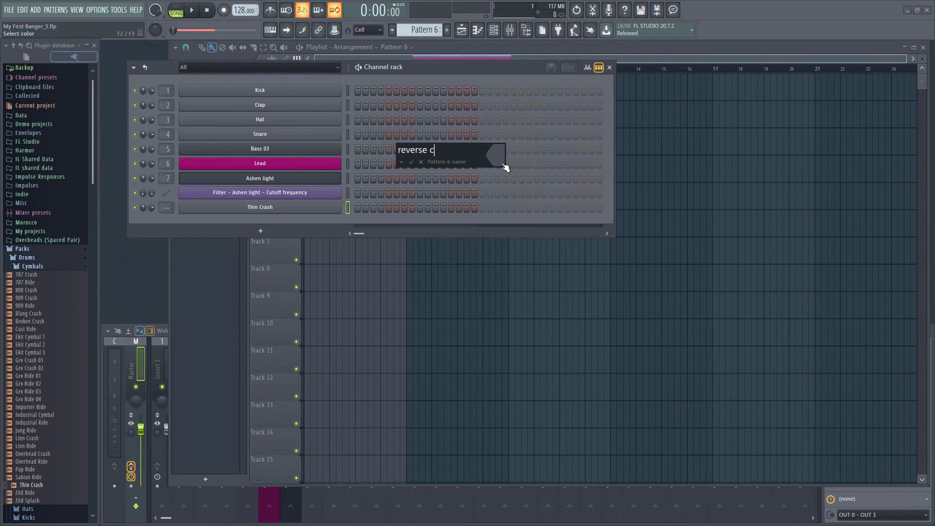
pyautogui.write('rash')
pyautogui.press('F2')
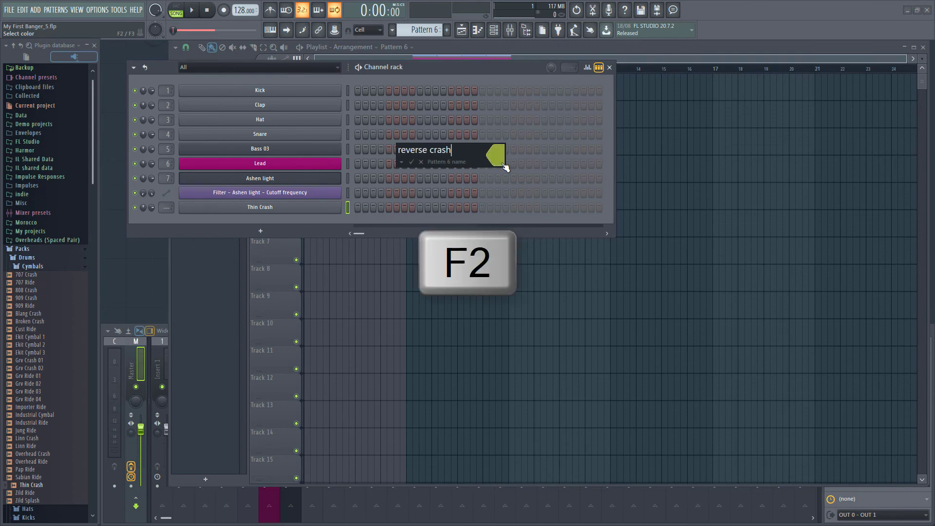
pyautogui.press('Return')
# Step: Place the reverse crash pattern on Track 6 at bar 4 and select bars 4 to 5
pyautogui.press('F5')
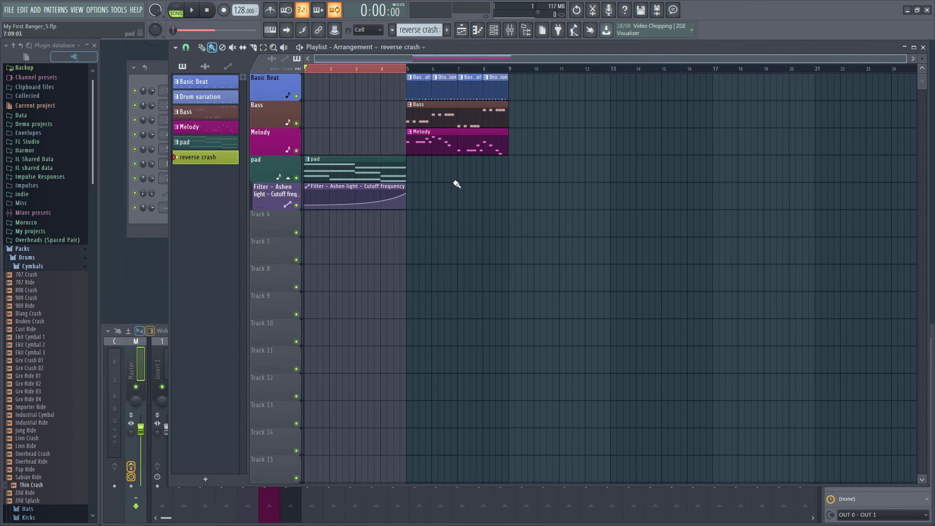
pyautogui.click(387, 222)
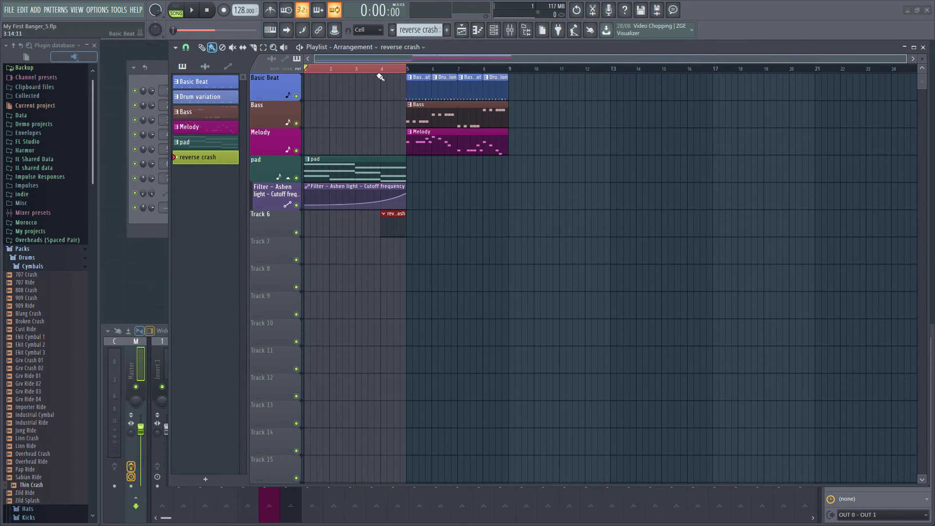
pyautogui.moveTo(384, 77); pyautogui.dragTo(409, 77)
pyautogui.press('F6')
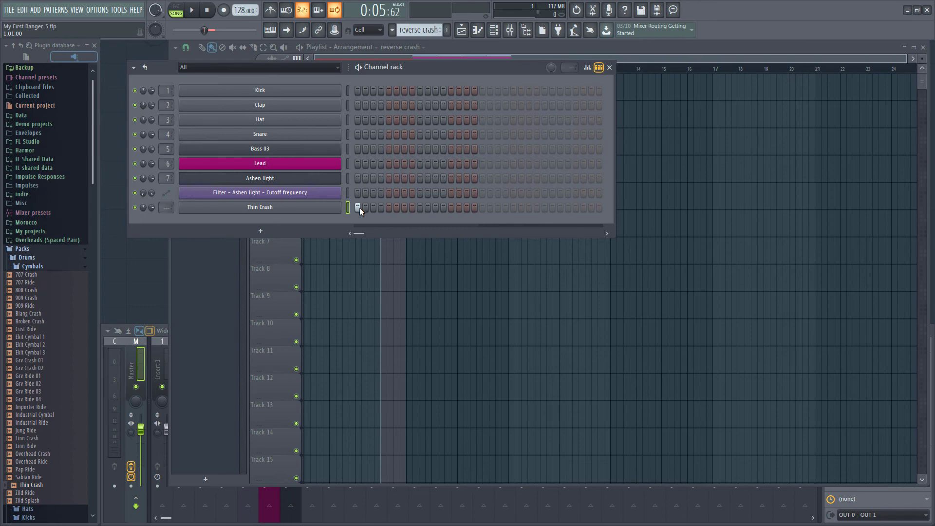
# Step: Route Thin Crash to its own mixer insert 9 and briefly play it to audition
pyautogui.hotkey('ctrl', 'l')
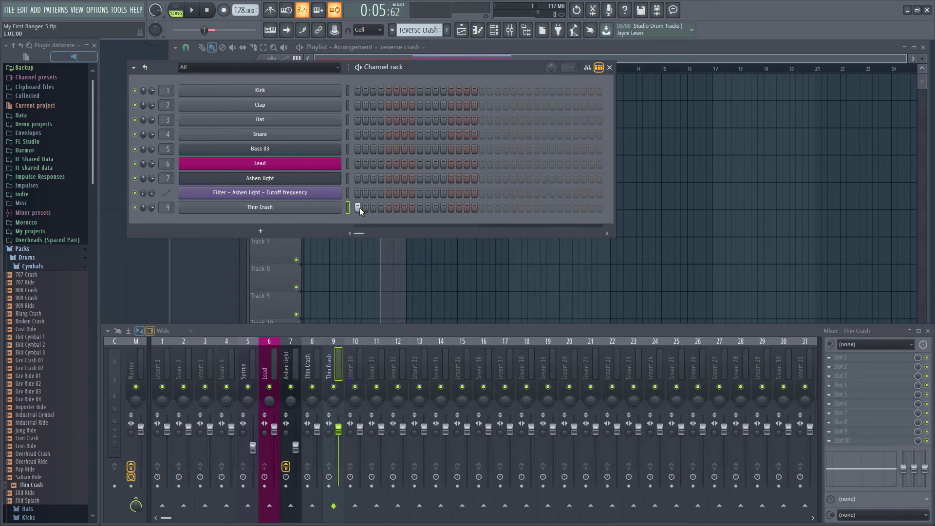
pyautogui.press('space')
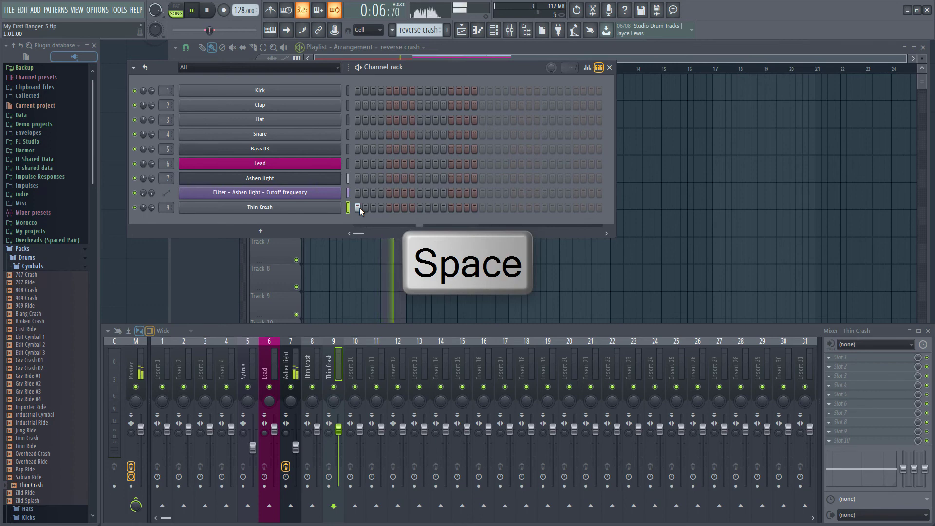
pyautogui.press('space')
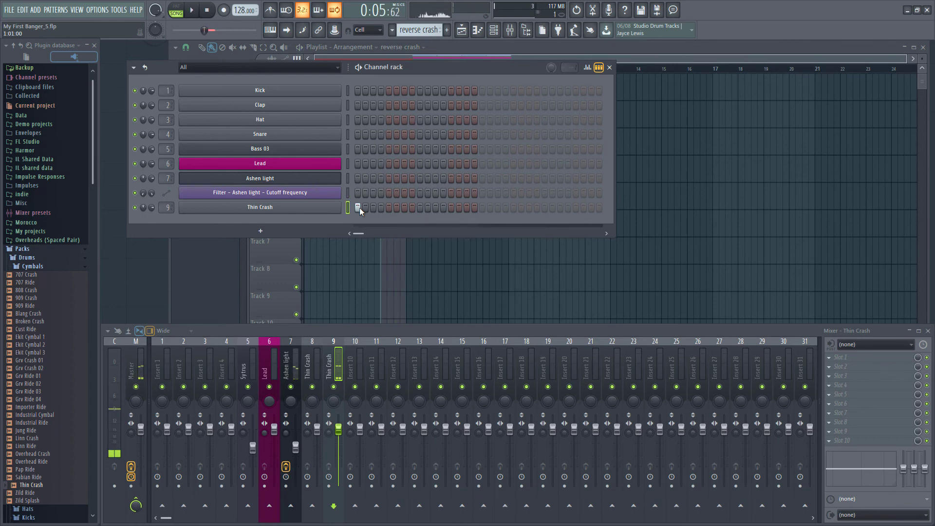
pyautogui.press('F5')
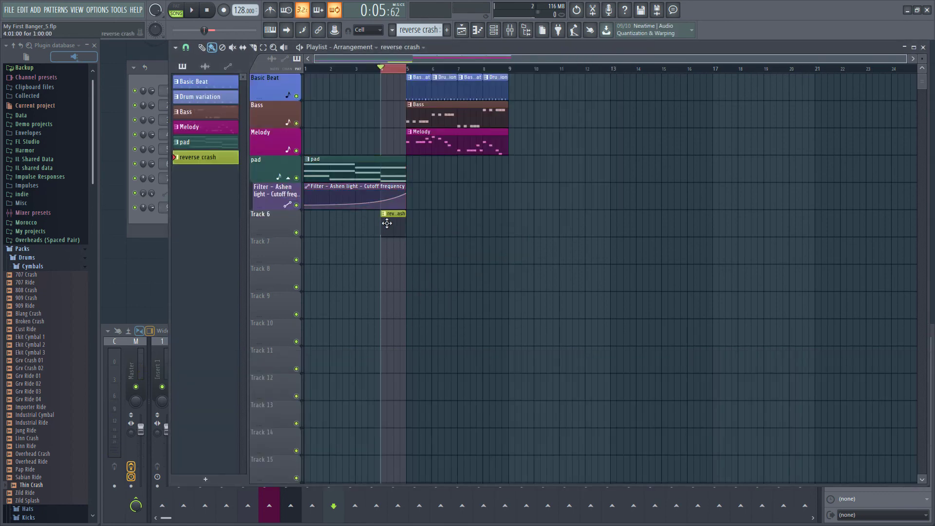
# Step: Move the reverse crash clip slightly earlier and play bars 3 to 5 to check it
pyautogui.moveTo(389, 223); pyautogui.dragTo(377, 224)
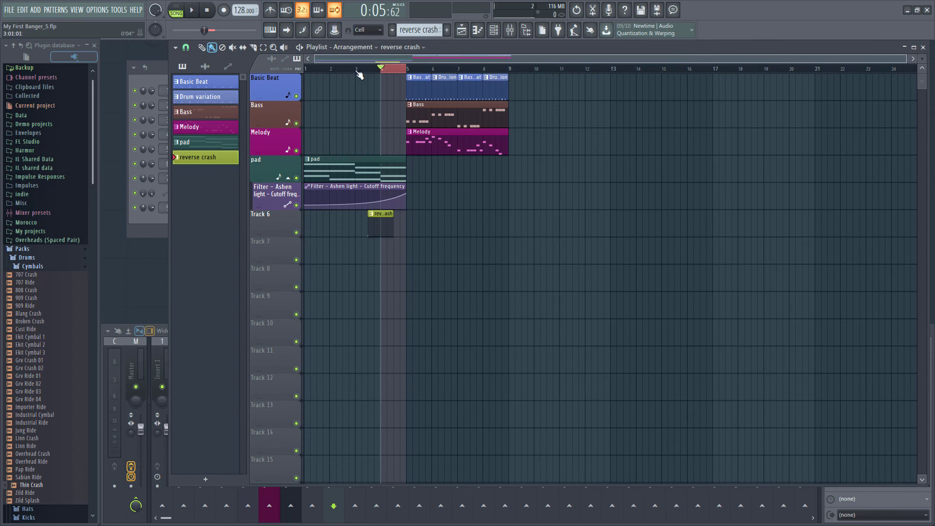
pyautogui.moveTo(363, 77); pyautogui.dragTo(410, 80)
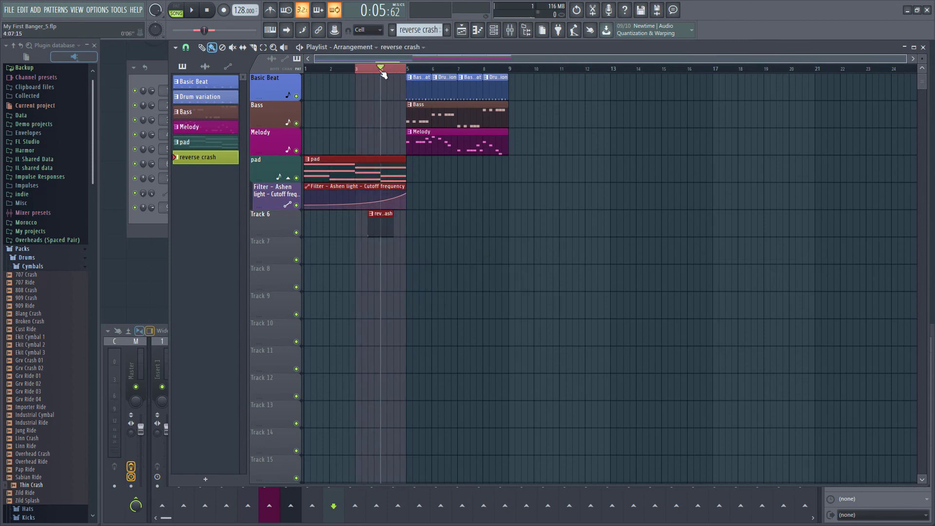
pyautogui.press('space')
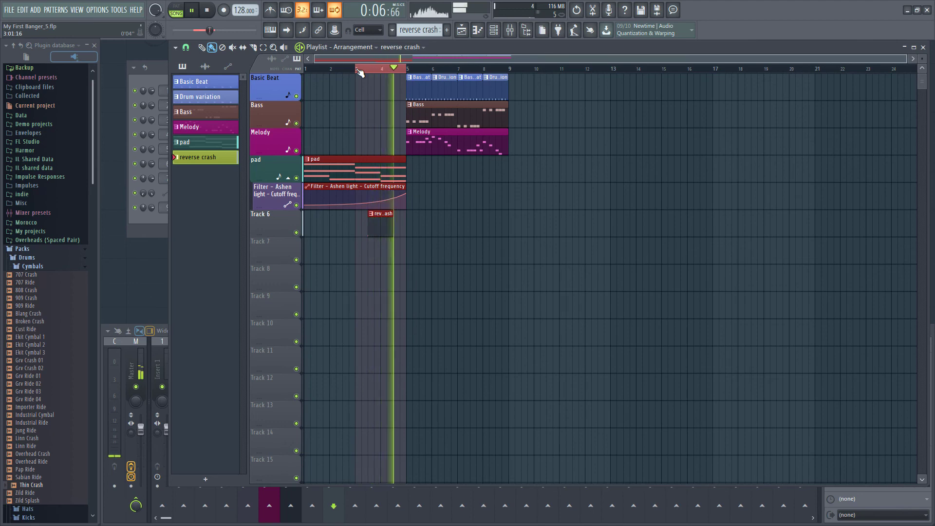
pyautogui.press('space')
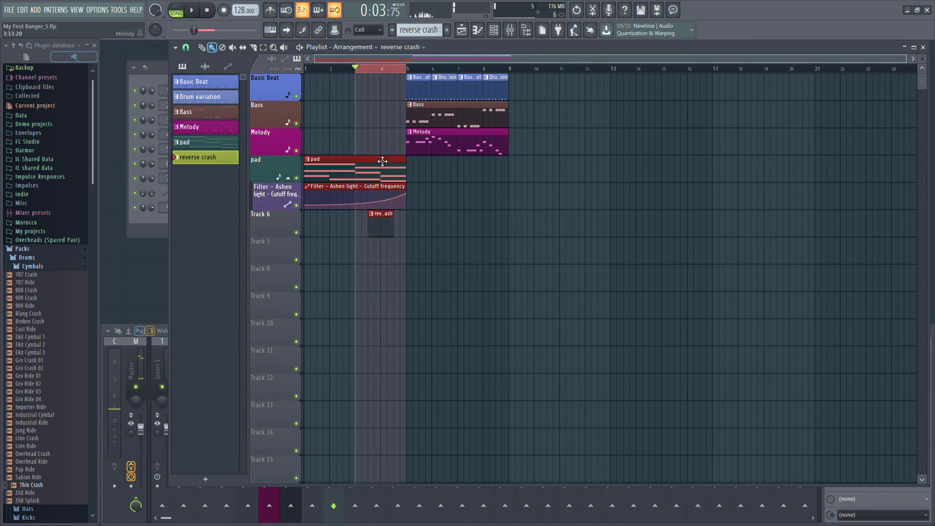
# Step: Zoom in and nudge the clip a little earlier, then replay to check the crash timing
pyautogui.keyDown('ctrl'); pyautogui.scroll(3, 378, 222); pyautogui.keyUp('ctrl')
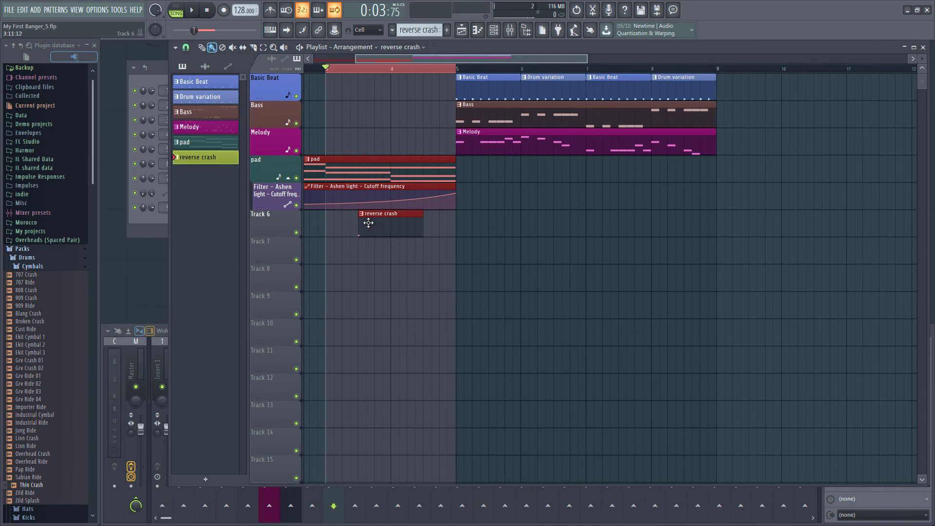
pyautogui.keyDown('ctrl'); pyautogui.click(344, 235); pyautogui.keyUp('ctrl')
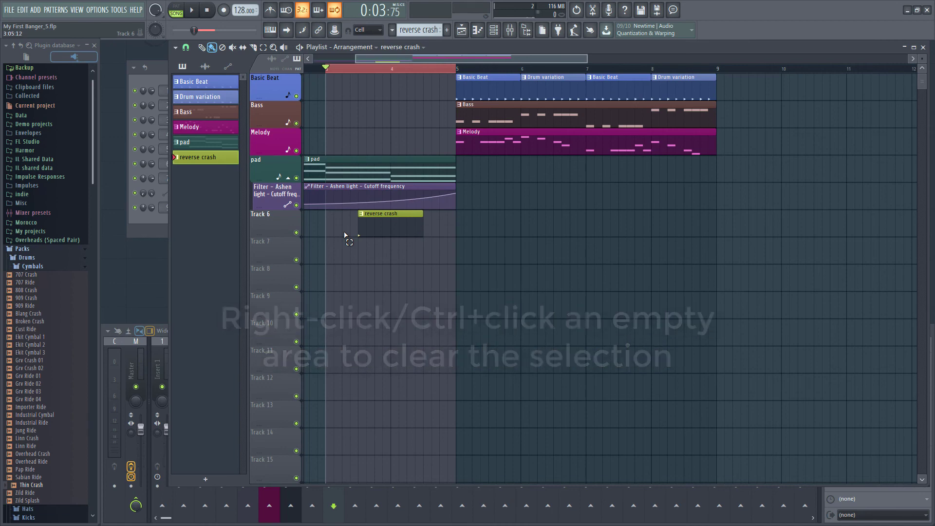
pyautogui.moveTo(380, 226); pyautogui.dragTo(376, 227)
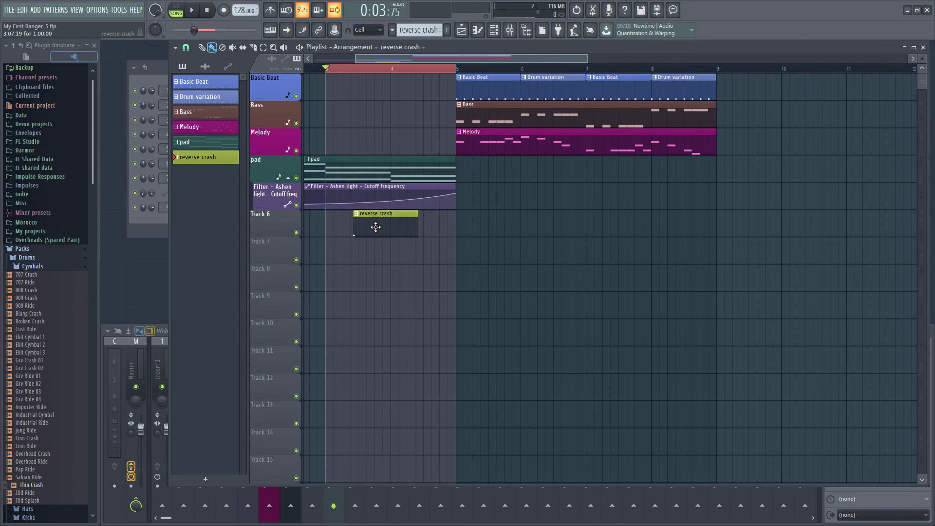
pyautogui.press('space')
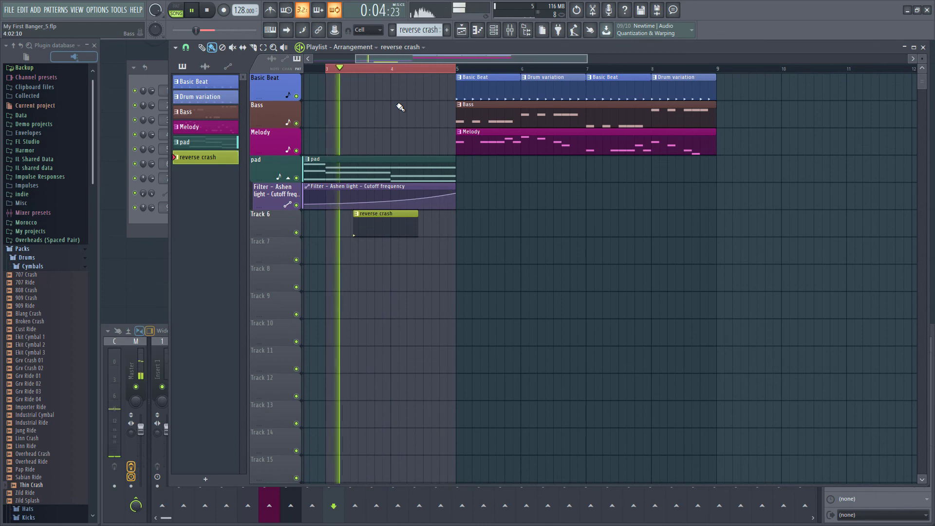
pyautogui.press('space')
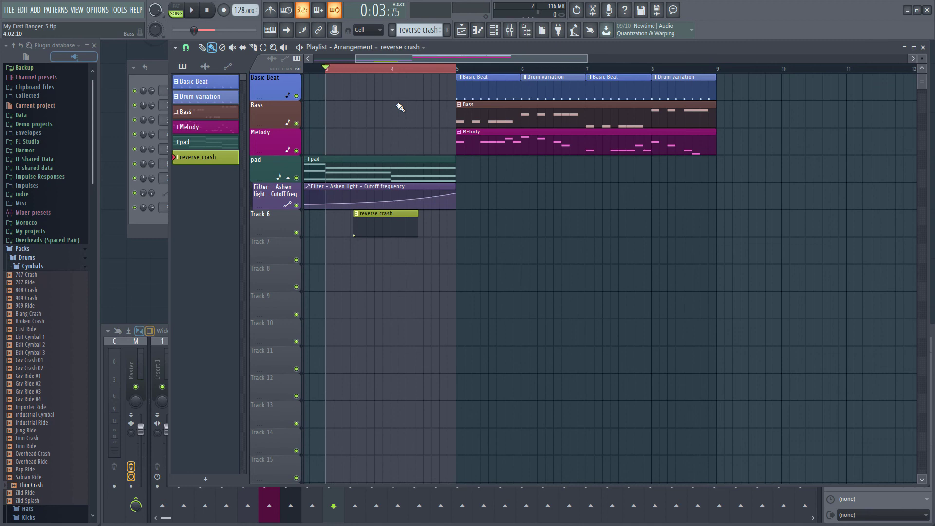
# Step: Drop Thin Crash onto Track 7 as Thin Crash #2, reverse it, and align its end to bar 5
pyautogui.click(41, 485)
pyautogui.moveTo(41, 485); pyautogui.dragTo(387, 253)
pyautogui.doubleClick(395, 253)
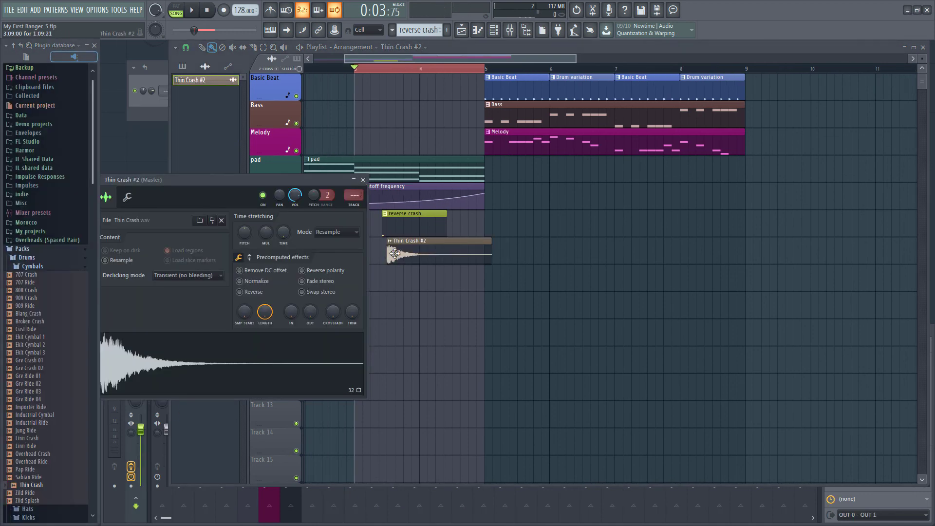
pyautogui.click(255, 293)
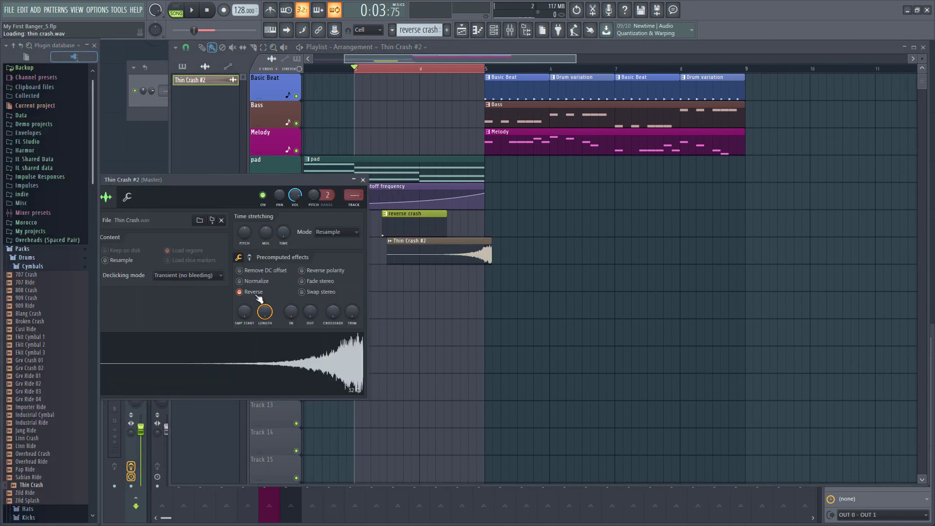
pyautogui.click(363, 181)
pyautogui.moveTo(430, 255); pyautogui.dragTo(427, 255)
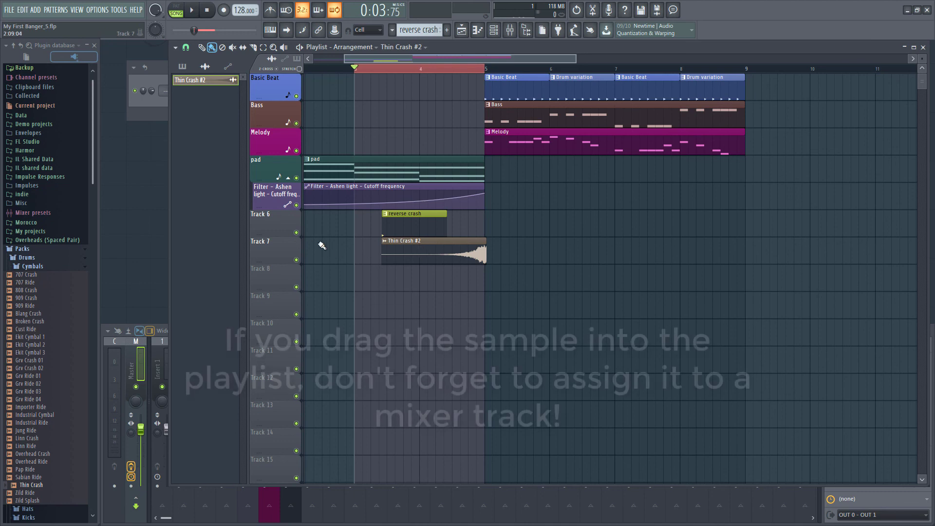
# Step: Audition Thin Crash #2 alone with Track 6 muted, then delete the clip from Track 7
pyautogui.click(296, 233)
pyautogui.press('space')
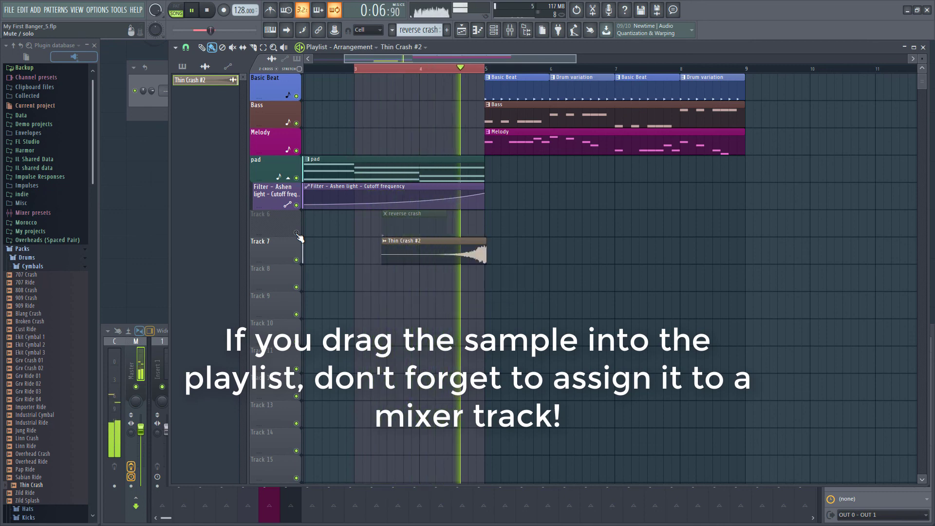
pyautogui.press('space')
pyautogui.click(297, 234)
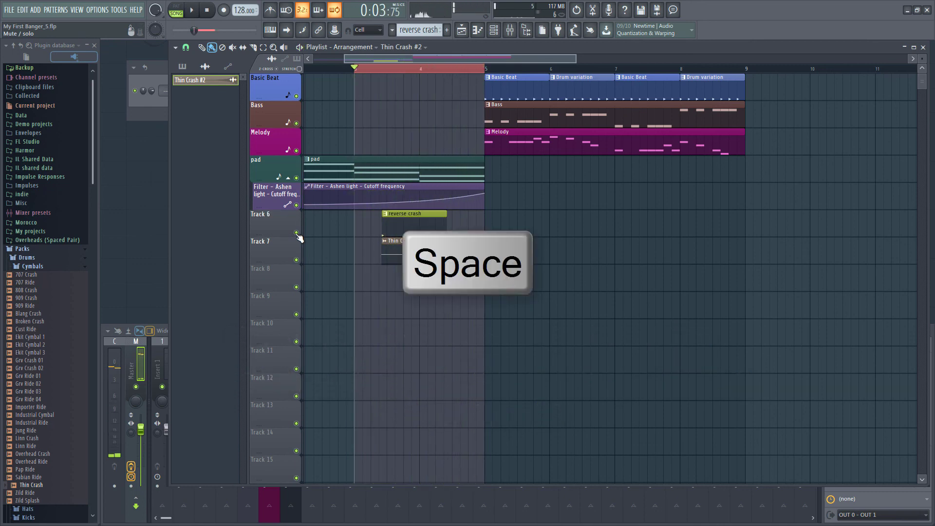
pyautogui.rightClick(388, 256)
pyautogui.scroll(-5, 420, 253)
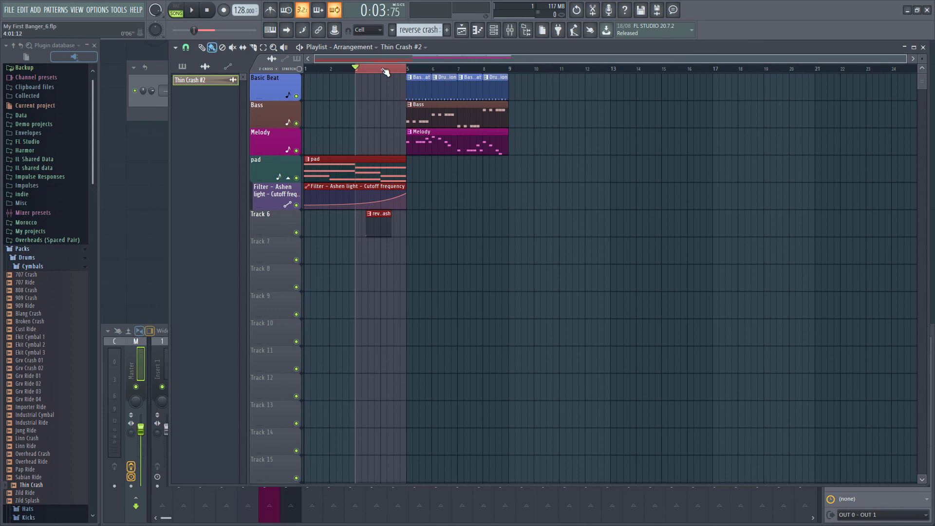
pyautogui.keyDown('ctrl'); pyautogui.click(373, 74); pyautogui.keyUp('ctrl')
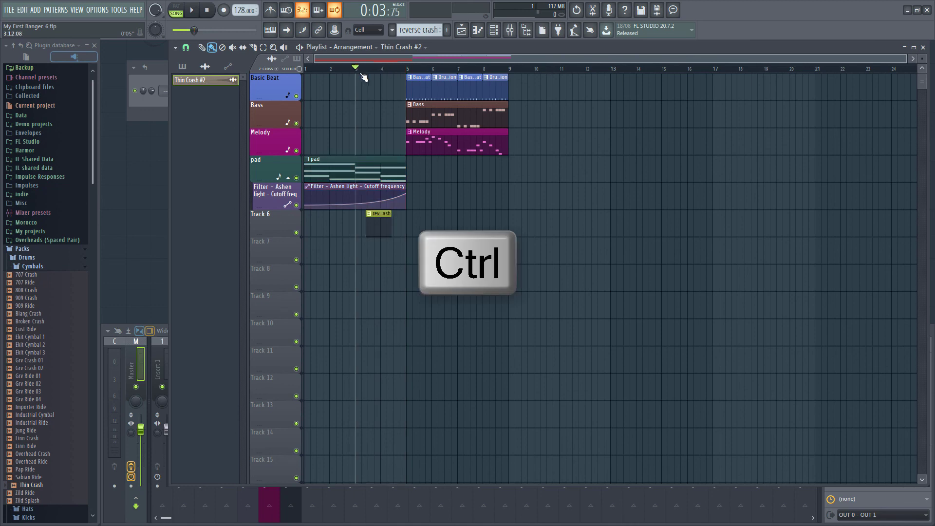
pyautogui.keyDown('ctrl'); pyautogui.click(309, 73); pyautogui.keyUp('ctrl')
pyautogui.press('space')
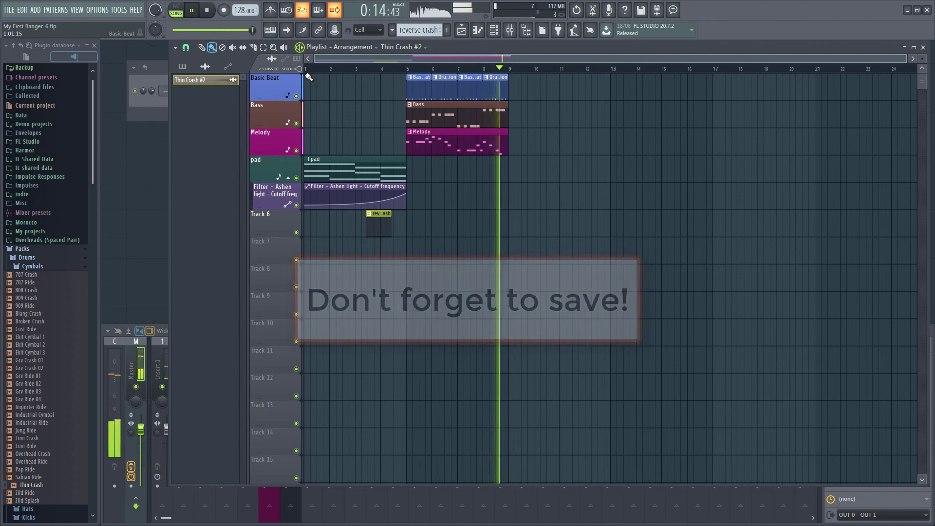
pyautogui.press('space')
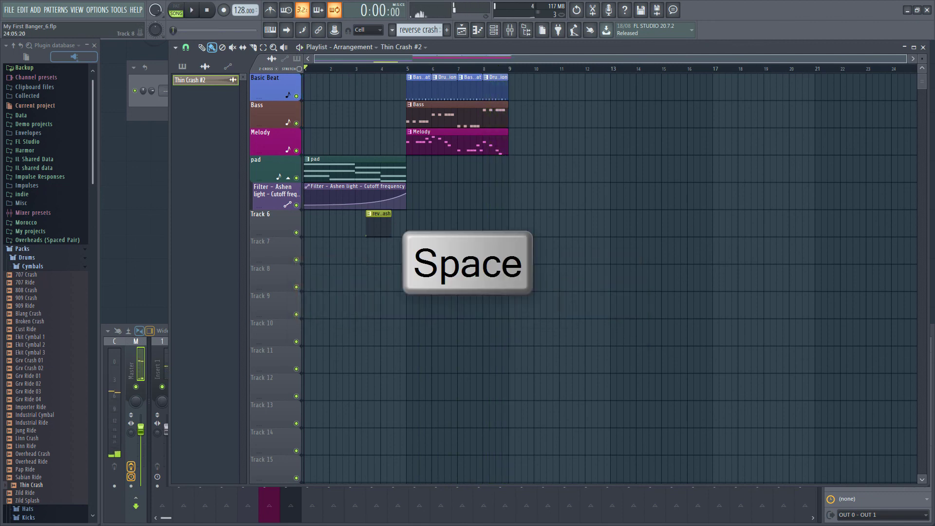